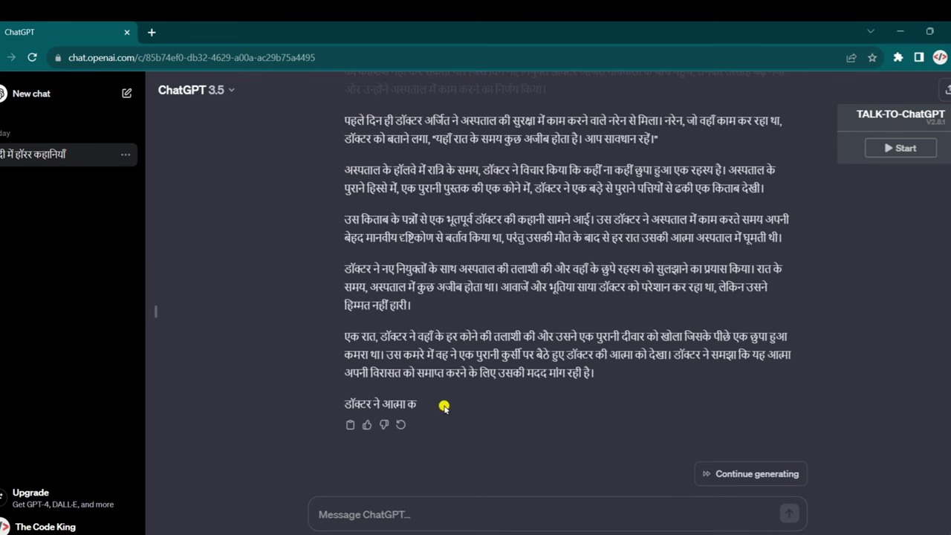
Ask ChatGPT to "rewrite is horror story in short" in the same Hindi horror story conversation
{"action": "triple_click", "coordinate": [337, 405]}
{"action": "left_click", "coordinate": [379, 403]}
{"action": "left_click", "coordinate": [389, 513]}
{"action": "scroll", "coordinate": [388, 514], "scroll_direction": "up", "scroll_amount": 2}
{"action": "type", "text": "rewrite is h"}
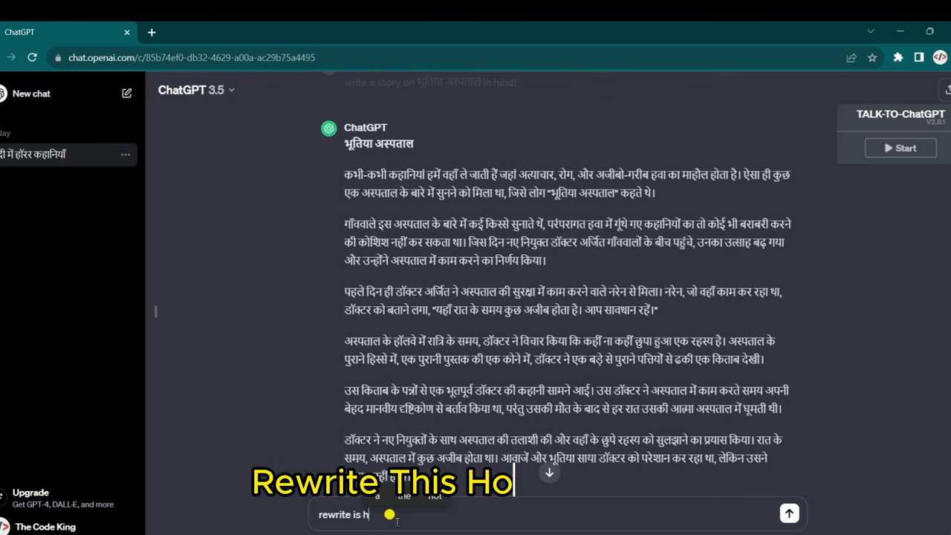
{"action": "type", "text": "orror story in short"}
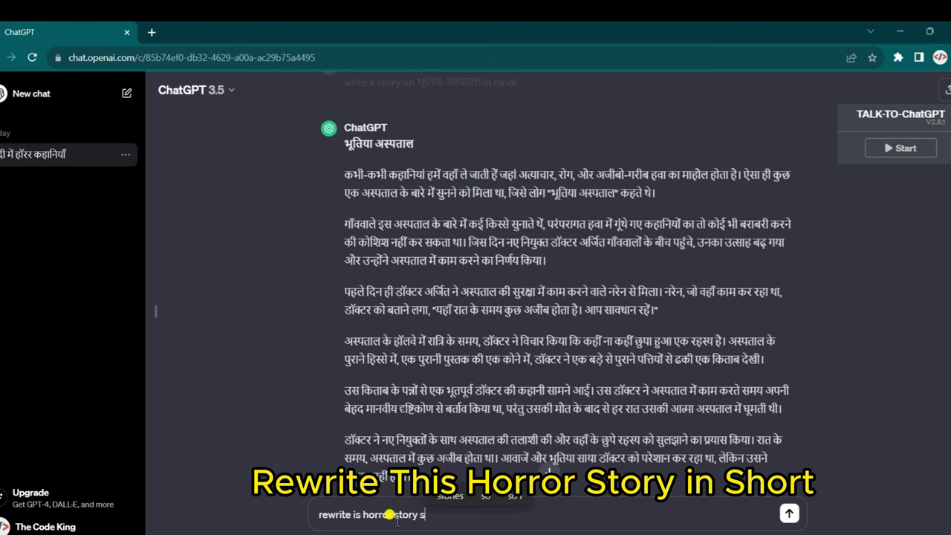
{"action": "key", "text": "Return"}
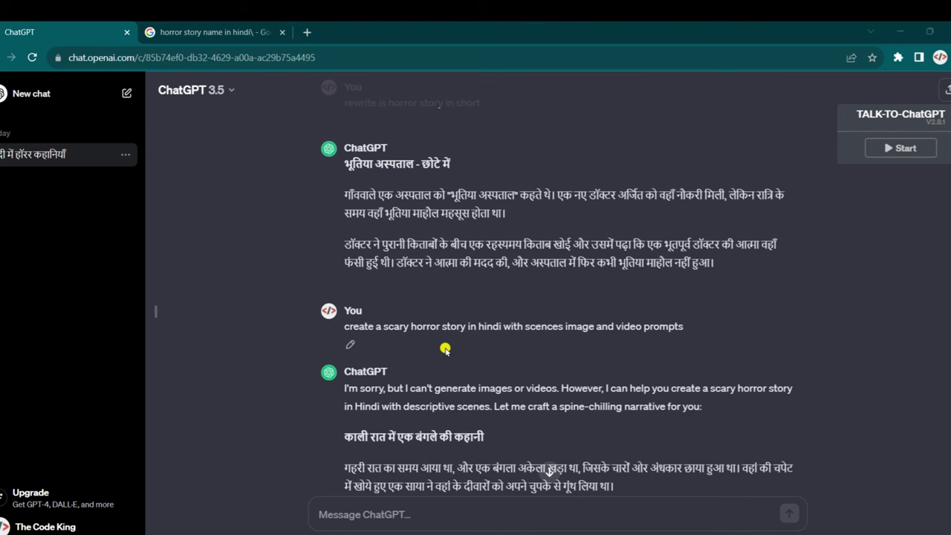
Read the reply to the prompt for a scary Hindi horror story with scenes, including its introduction and opening paragraph
{"action": "scroll", "coordinate": [444, 349], "scroll_direction": "down", "scroll_amount": 1}
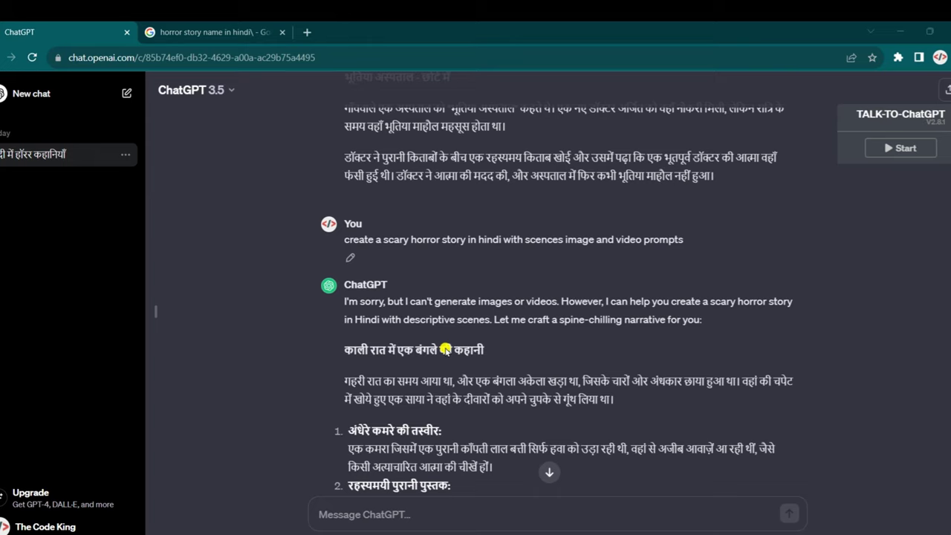
{"action": "left_click_drag", "start_coordinate": [344, 301], "coordinate": [702, 303]}
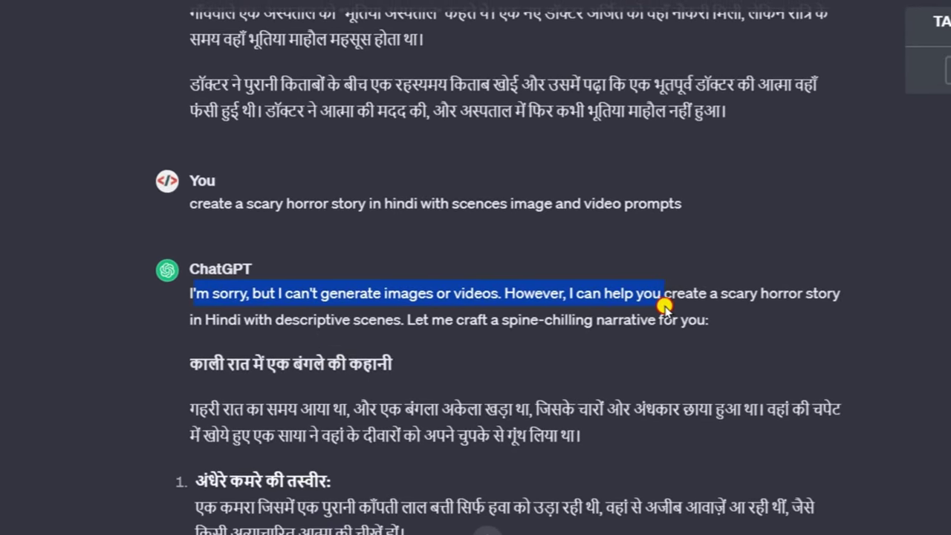
{"action": "left_click", "coordinate": [702, 320]}
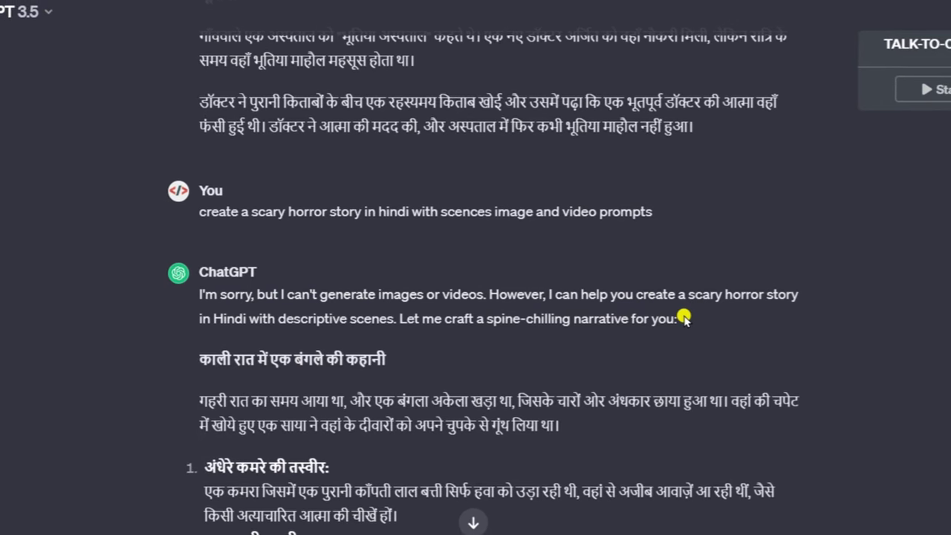
{"action": "scroll", "coordinate": [669, 289], "scroll_direction": "down", "scroll_amount": 3}
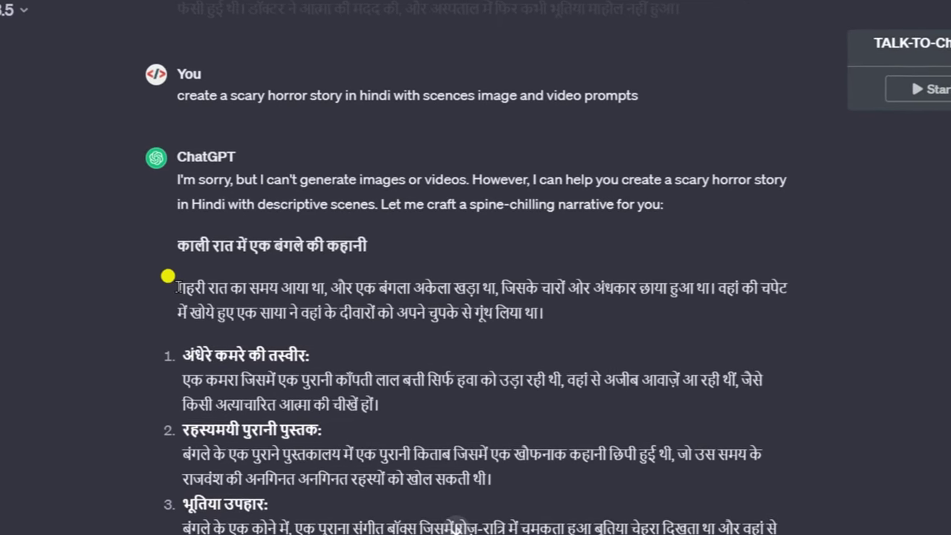
{"action": "left_click_drag", "start_coordinate": [185, 277], "coordinate": [547, 321]}
{"action": "left_click", "coordinate": [358, 326]}
{"action": "scroll", "coordinate": [355, 327], "scroll_direction": "down", "scroll_amount": 2}
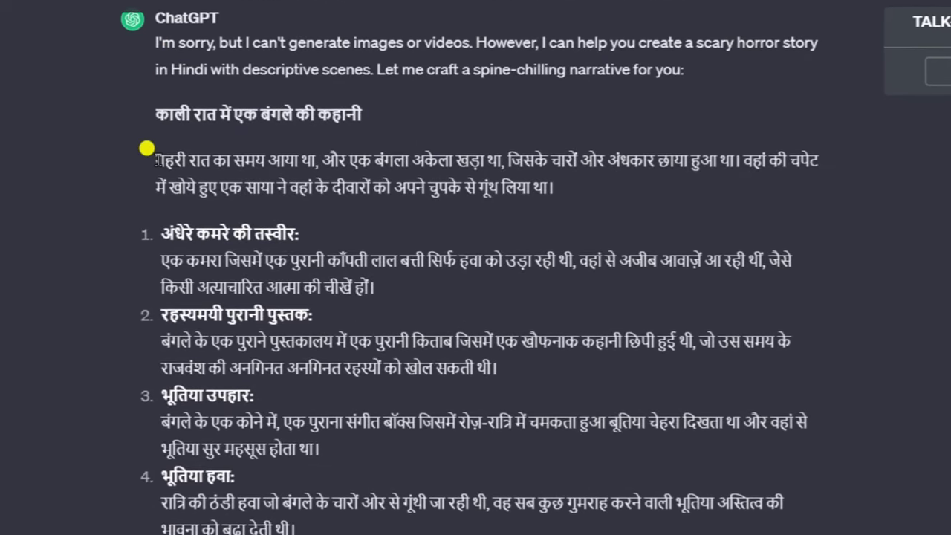
{"action": "left_click_drag", "start_coordinate": [149, 37], "coordinate": [393, 458]}
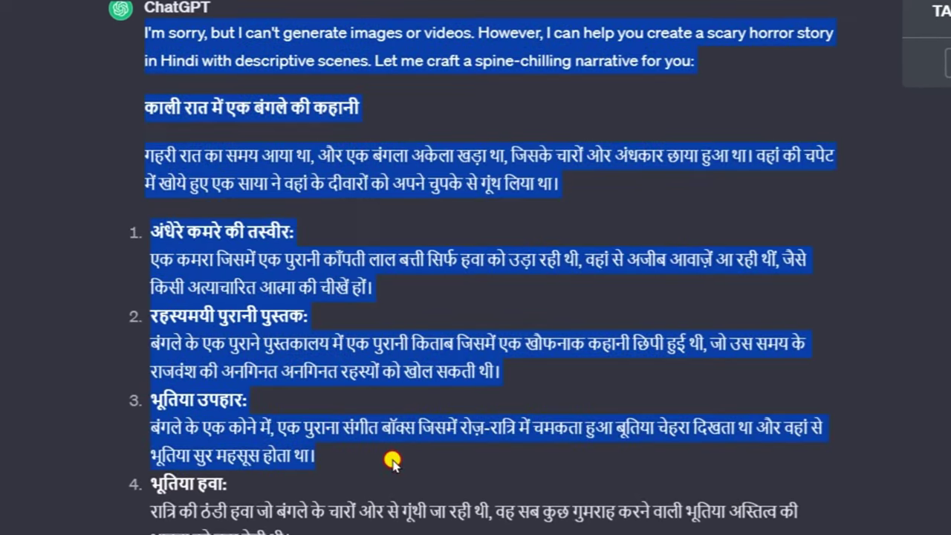
{"action": "left_click", "coordinate": [341, 473]}
{"action": "scroll", "coordinate": [312, 446], "scroll_direction": "up", "scroll_amount": 2}
{"action": "scroll", "coordinate": [275, 401], "scroll_direction": "down", "scroll_amount": 2}
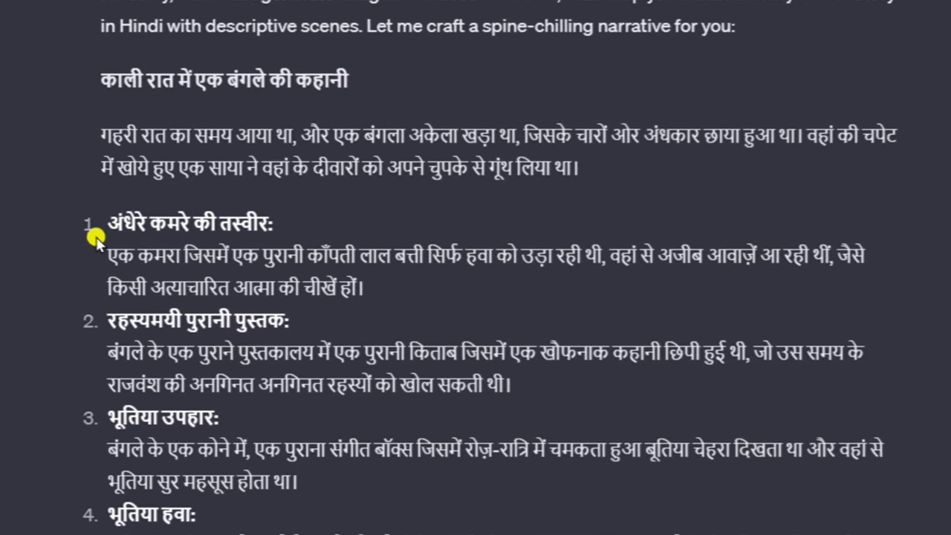
Examine the four numbered scene headings in the bungalow story and the descriptions below them
{"action": "left_click_drag", "start_coordinate": [107, 224], "coordinate": [418, 195]}
{"action": "left_click", "coordinate": [77, 213]}
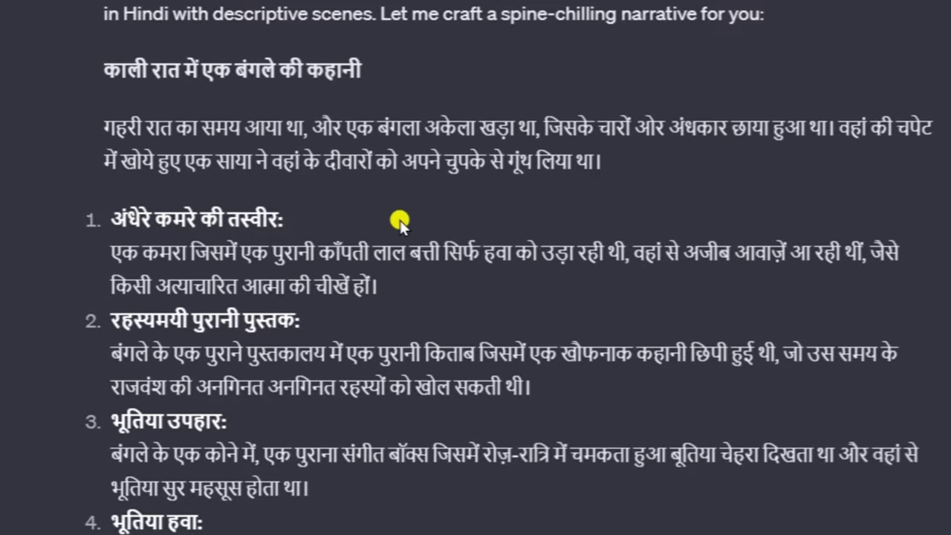
{"action": "left_click_drag", "start_coordinate": [110, 192], "coordinate": [255, 215]}
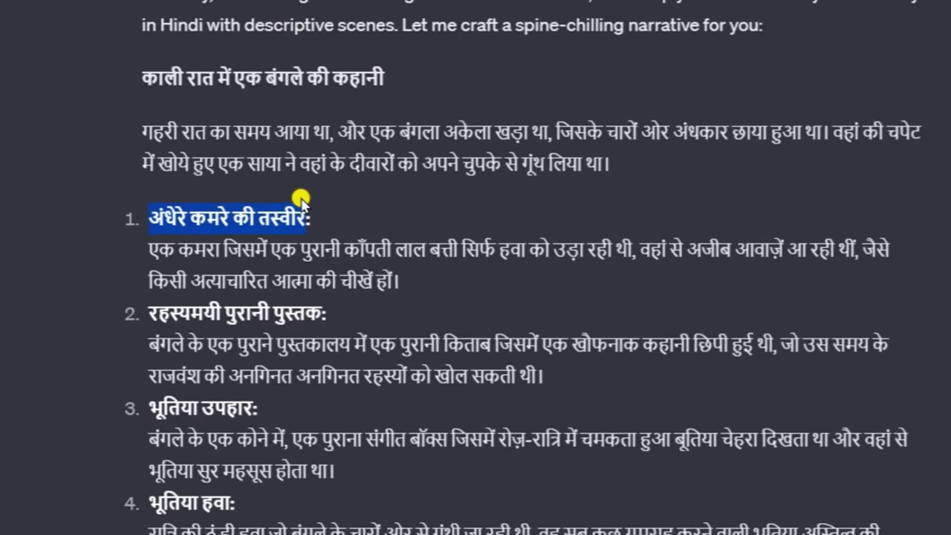
{"action": "left_click", "coordinate": [260, 212]}
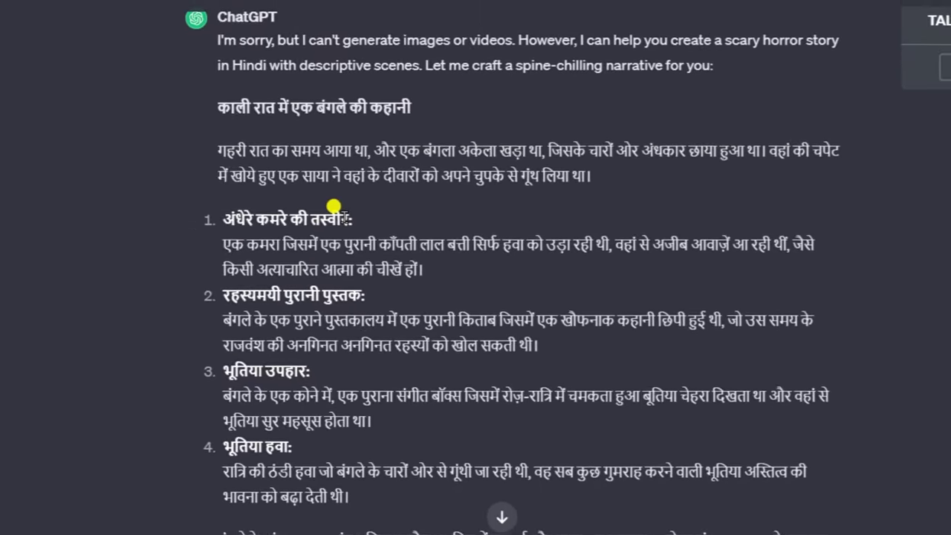
{"action": "left_click_drag", "start_coordinate": [282, 389], "coordinate": [189, 383]}
{"action": "left_click_drag", "start_coordinate": [261, 346], "coordinate": [307, 347]}
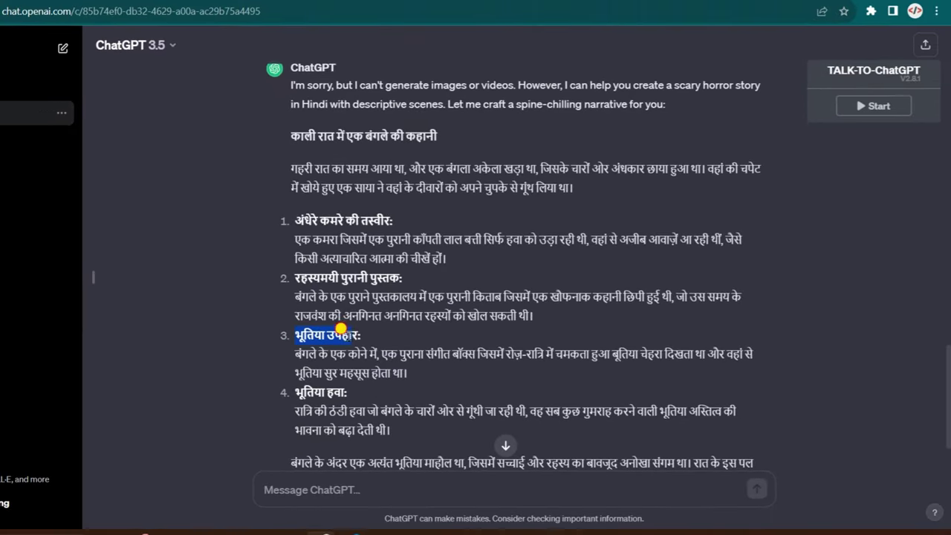
{"action": "left_click_drag", "start_coordinate": [360, 334], "coordinate": [329, 376]}
{"action": "left_click", "coordinate": [329, 375]}
{"action": "scroll", "coordinate": [290, 309], "scroll_direction": "down", "scroll_amount": 2}
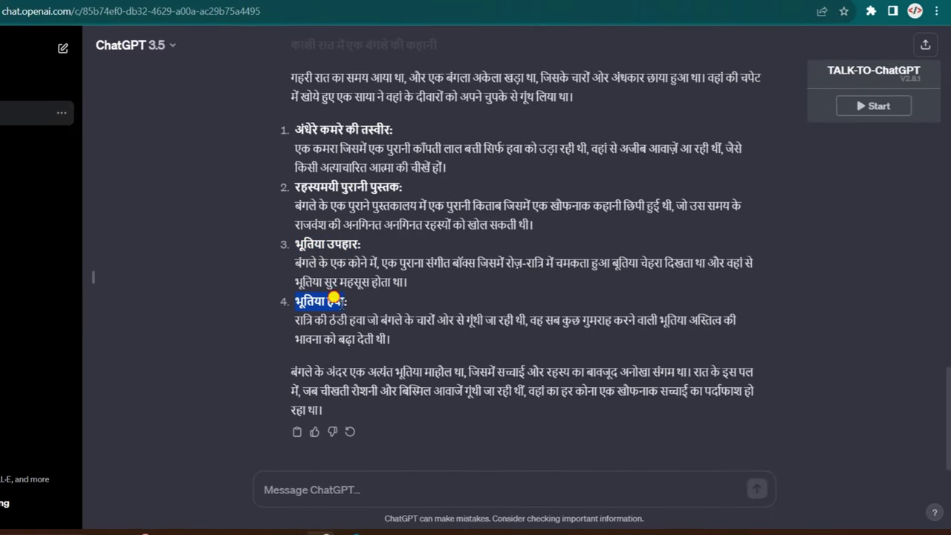
{"action": "scroll", "coordinate": [342, 349], "scroll_direction": "up", "scroll_amount": 2}
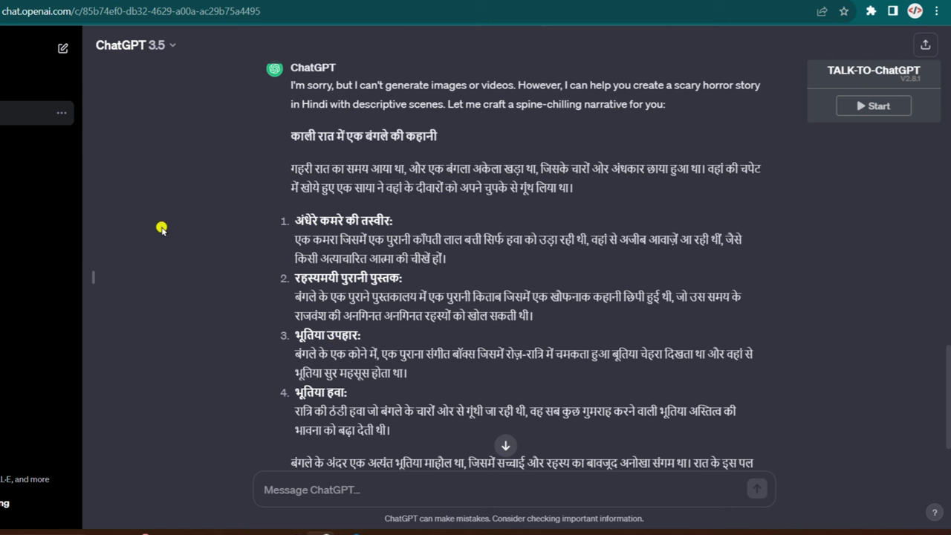
Copy the bungalow story's opening paragraph and four numbered scenes into a new Notepad document
{"action": "scroll", "coordinate": [297, 321], "scroll_direction": "up", "scroll_amount": 2}
{"action": "left_click_drag", "start_coordinate": [282, 251], "coordinate": [441, 339]}
{"action": "key", "text": "ctrl+c"}
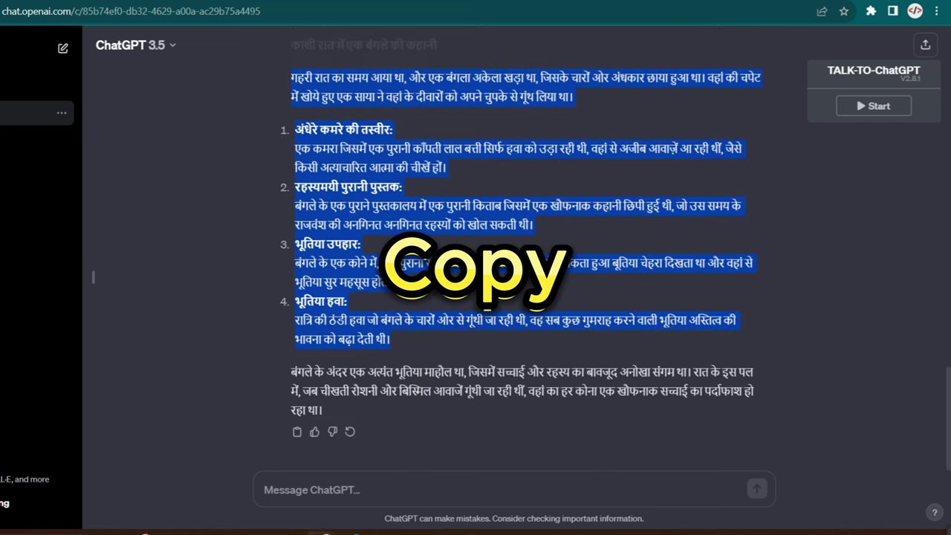
{"action": "key", "text": "super+s"}
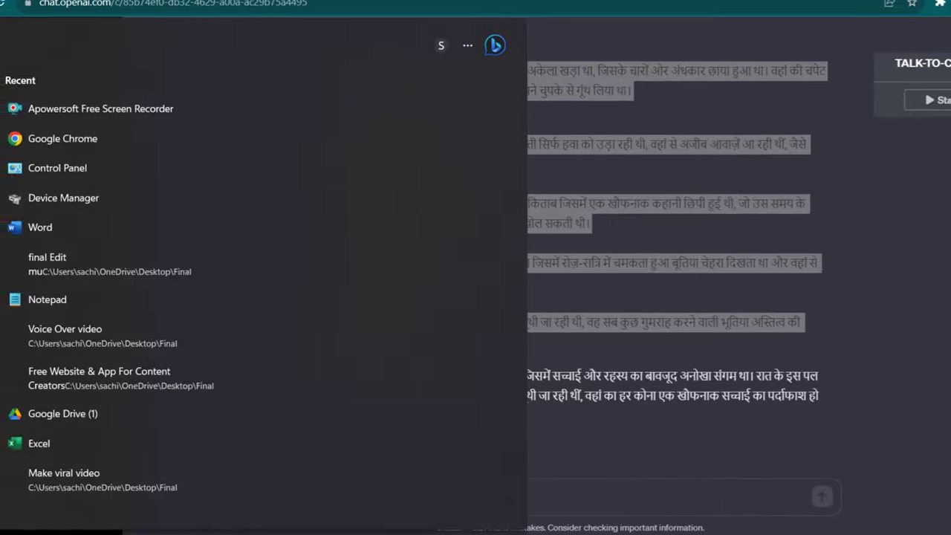
{"action": "type", "text": "notes"}
{"action": "left_click", "coordinate": [312, 220]}
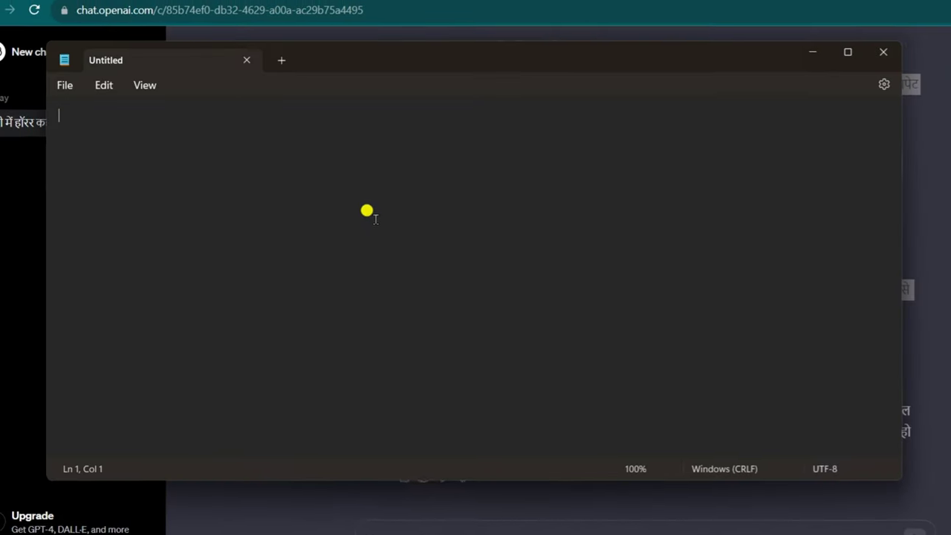
{"action": "key", "text": "ctrl+v"}
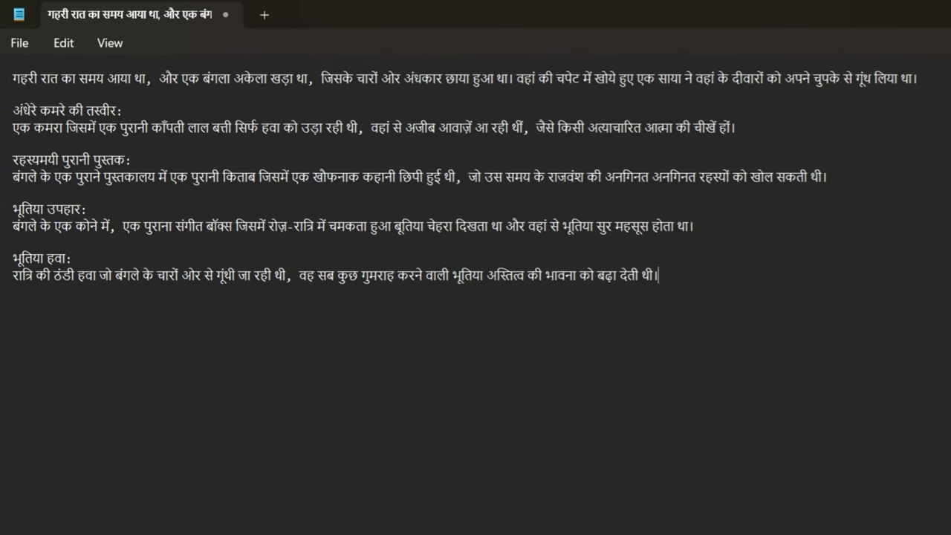
Group the four scene headings below the narration in Notepad and copy the five story paragraphs
{"action": "left_click_drag", "start_coordinate": [135, 110], "coordinate": [187, 314]}
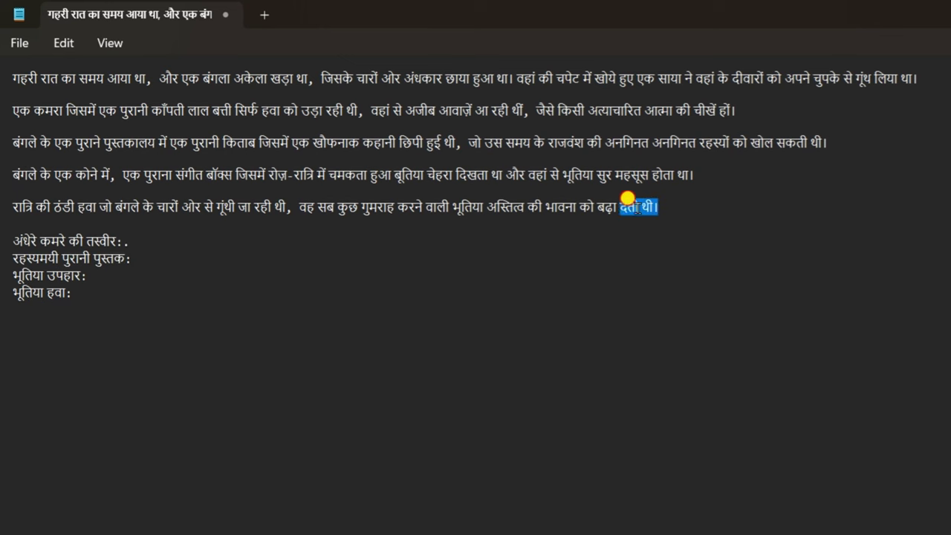
{"action": "left_click_drag", "start_coordinate": [628, 201], "coordinate": [3, 78]}
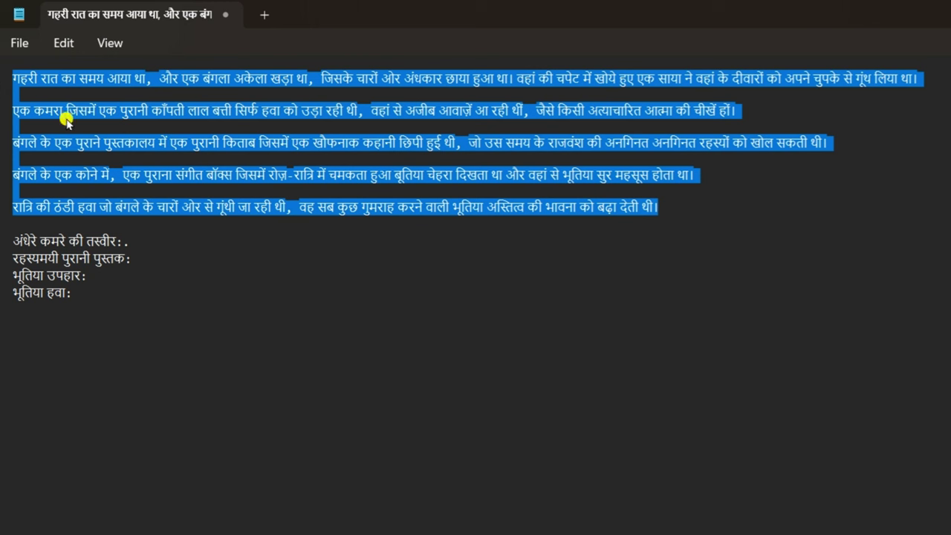
{"action": "key", "text": "ctrl+c"}
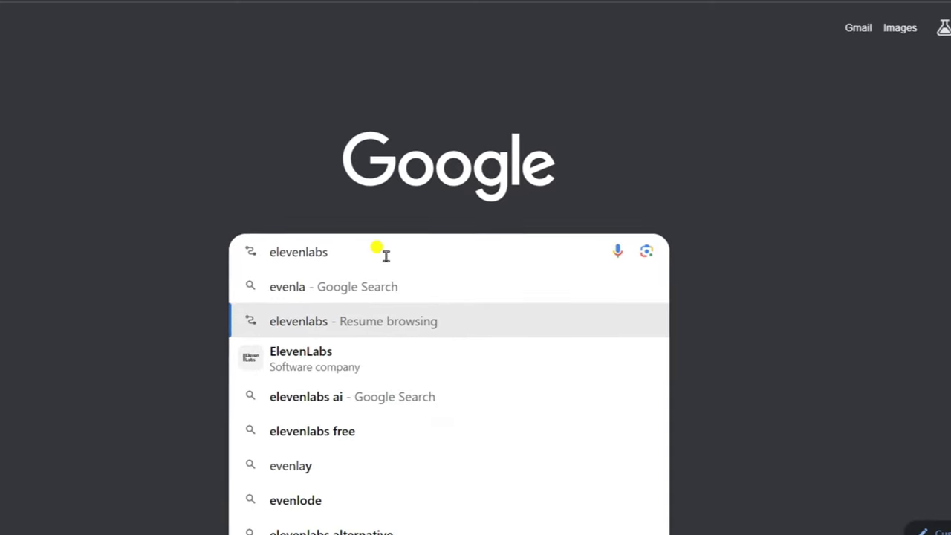
Search Google for elevenlabs and open the Eleven Labs website
{"action": "key", "text": "Down"}
{"action": "key", "text": "Return"}
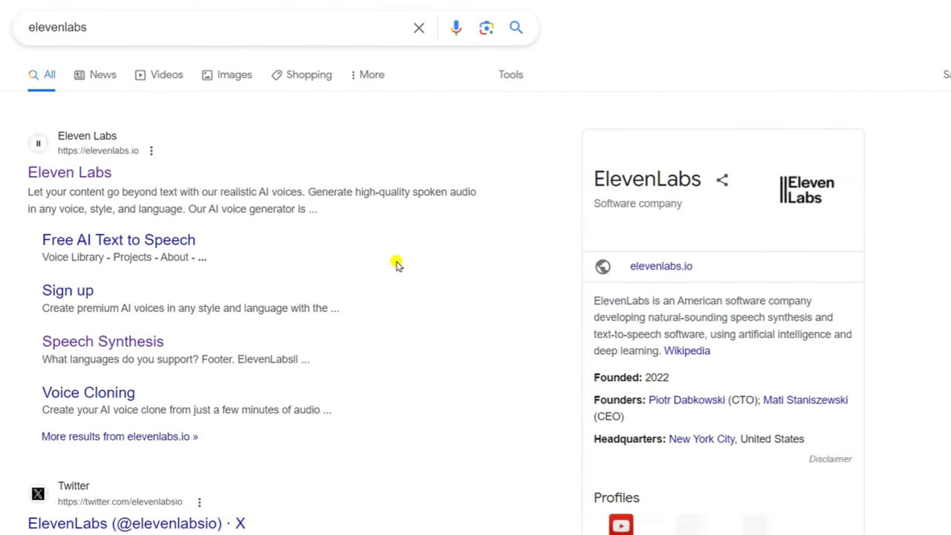
{"action": "left_click", "coordinate": [71, 183]}
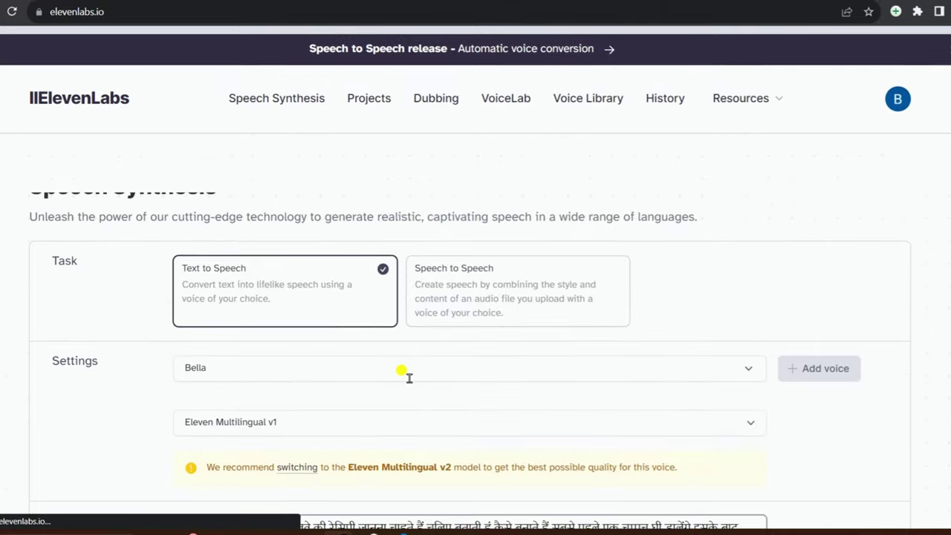
Clear the existing text from the Text to Speech input on the Speech Synthesis page
{"action": "scroll", "coordinate": [409, 378], "scroll_direction": "down", "scroll_amount": 5}
{"action": "left_click_drag", "start_coordinate": [410, 385], "coordinate": [25, 139]}
{"action": "key", "text": "BackSpace"}
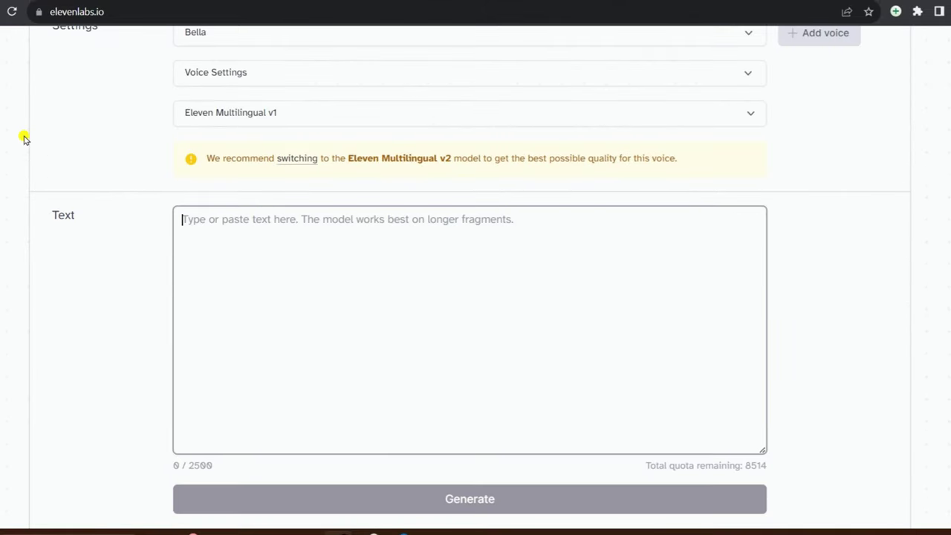
Paste the copied Hindi story paragraphs as the text for speech synthesis
{"action": "scroll", "coordinate": [312, 325], "scroll_direction": "up", "scroll_amount": 5}
{"action": "scroll", "coordinate": [448, 334], "scroll_direction": "up", "scroll_amount": 2}
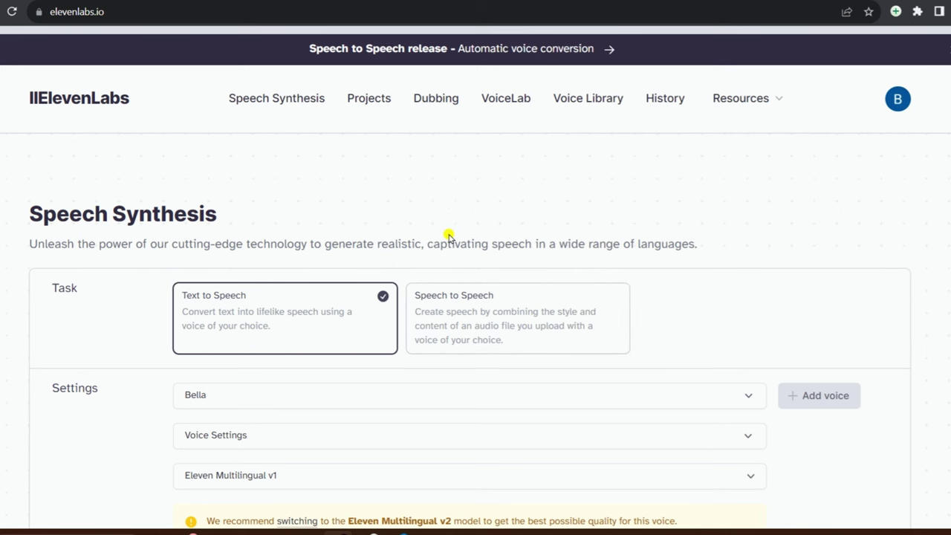
{"action": "scroll", "coordinate": [448, 236], "scroll_direction": "down", "scroll_amount": 10}
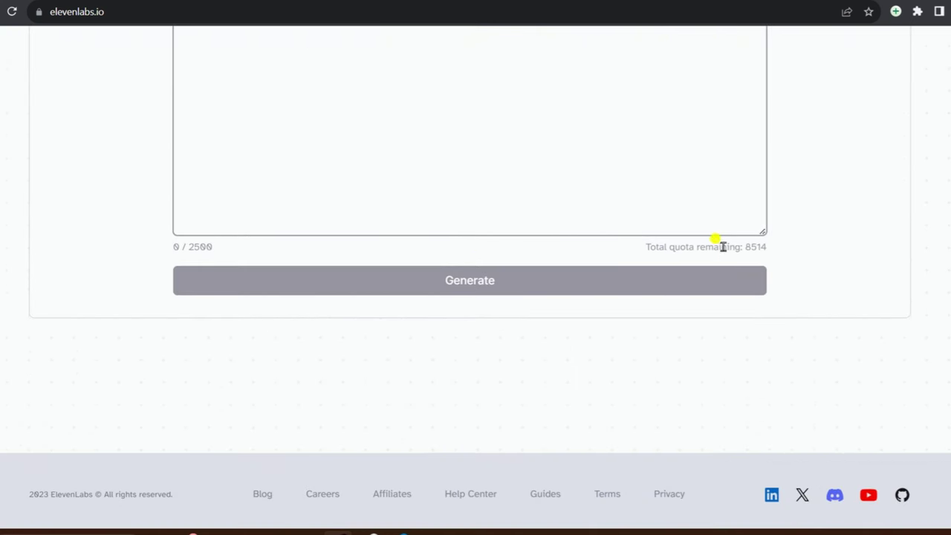
{"action": "scroll", "coordinate": [724, 359], "scroll_direction": "up", "scroll_amount": 10}
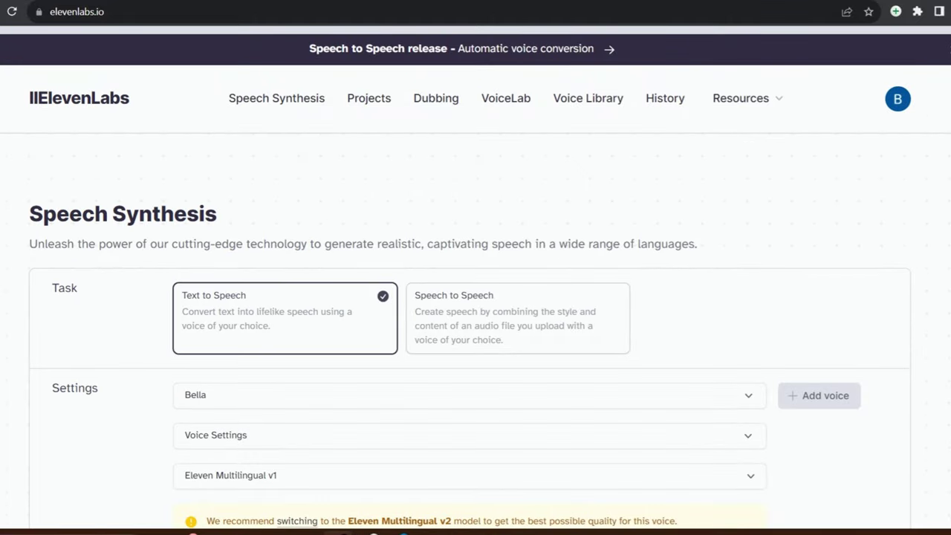
{"action": "scroll", "coordinate": [319, 359], "scroll_direction": "down", "scroll_amount": 3}
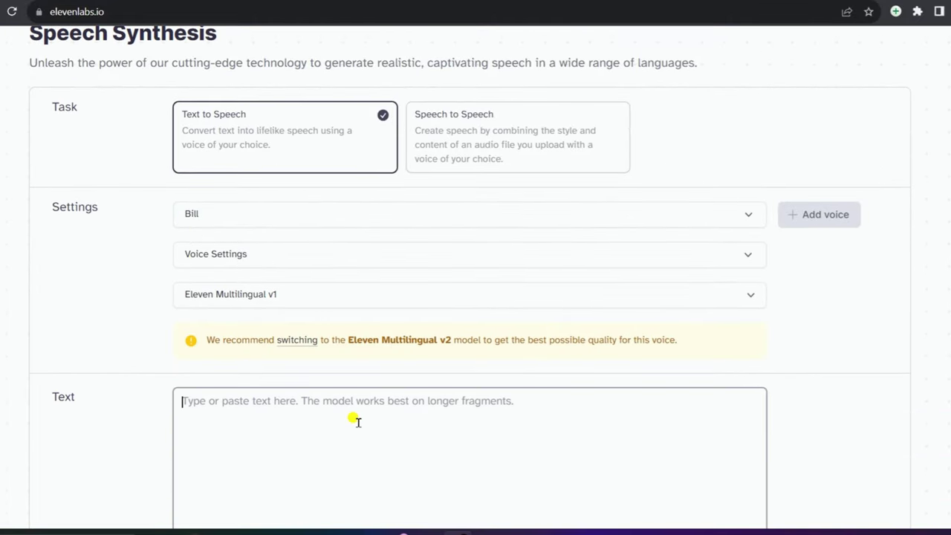
{"action": "scroll", "coordinate": [357, 422], "scroll_direction": "up", "scroll_amount": 3}
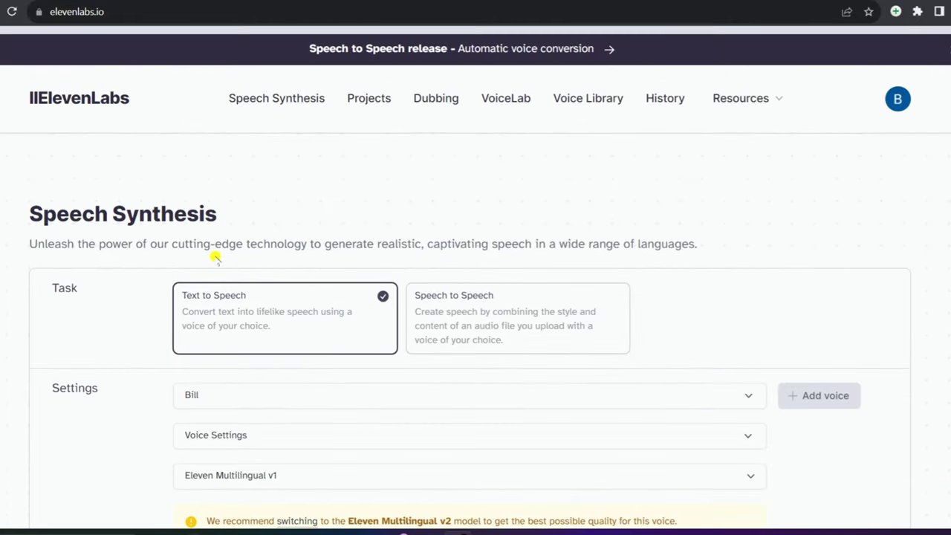
{"action": "scroll", "coordinate": [358, 182], "scroll_direction": "down", "scroll_amount": 3}
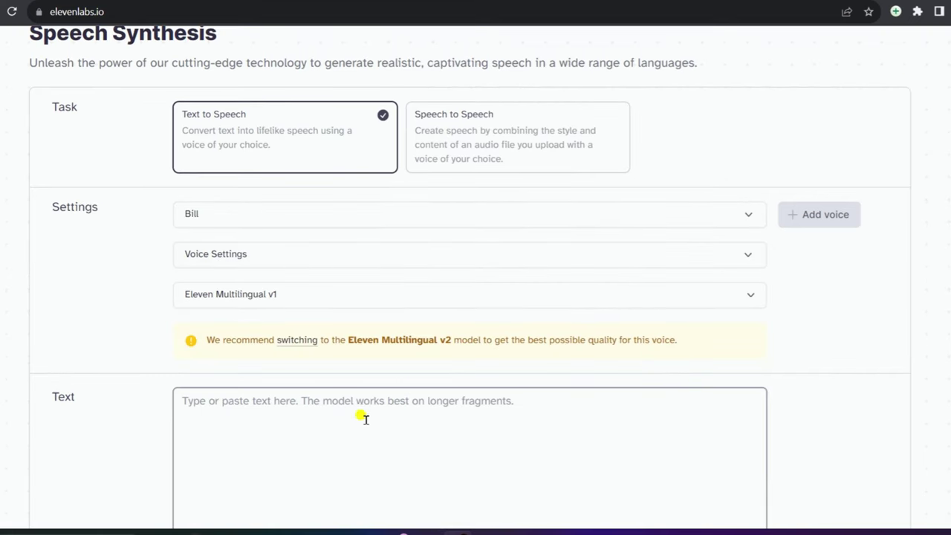
{"action": "key", "text": "ctrl+v"}
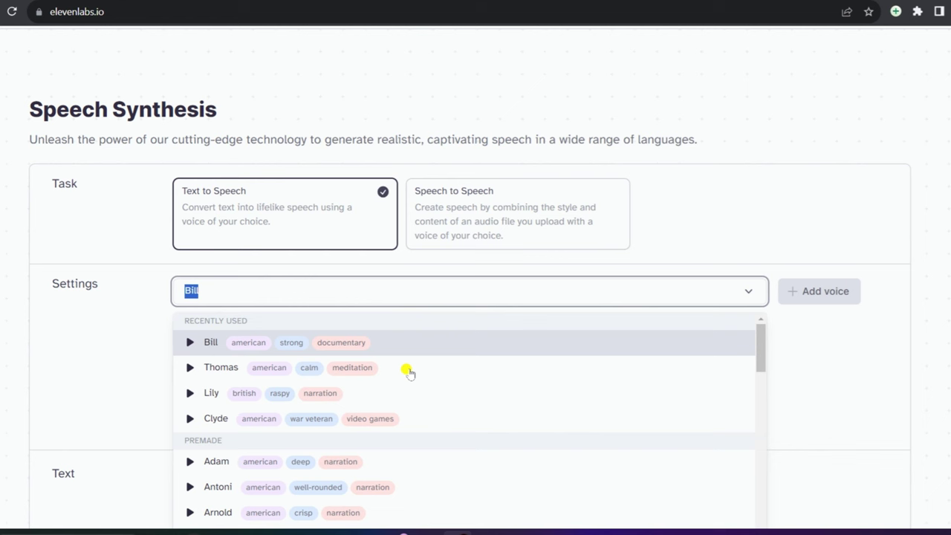
Browse the premade voices, preview Charlotte, and choose it as the voice for the speech
{"action": "scroll", "coordinate": [410, 373], "scroll_direction": "down", "scroll_amount": 3}
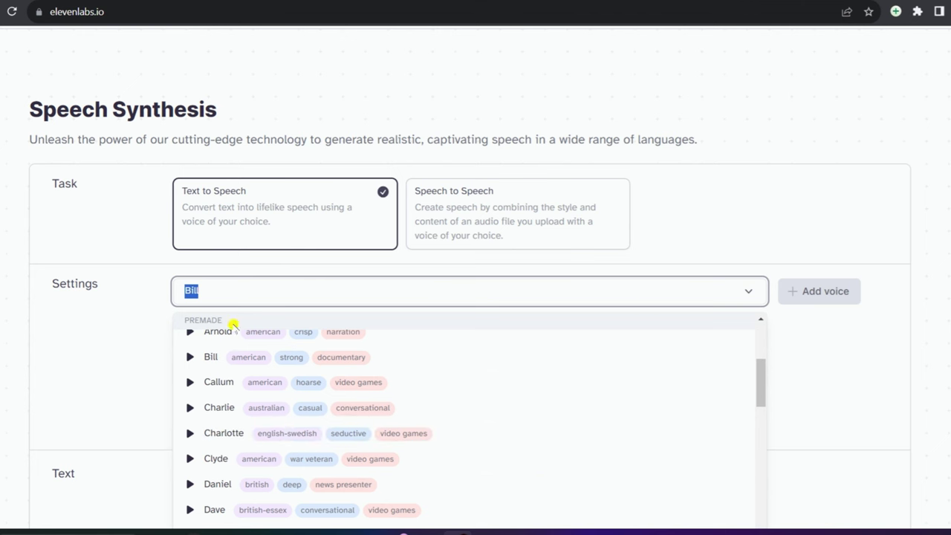
{"action": "scroll", "coordinate": [241, 416], "scroll_direction": "down", "scroll_amount": 4}
{"action": "scroll", "coordinate": [245, 446], "scroll_direction": "up", "scroll_amount": 3}
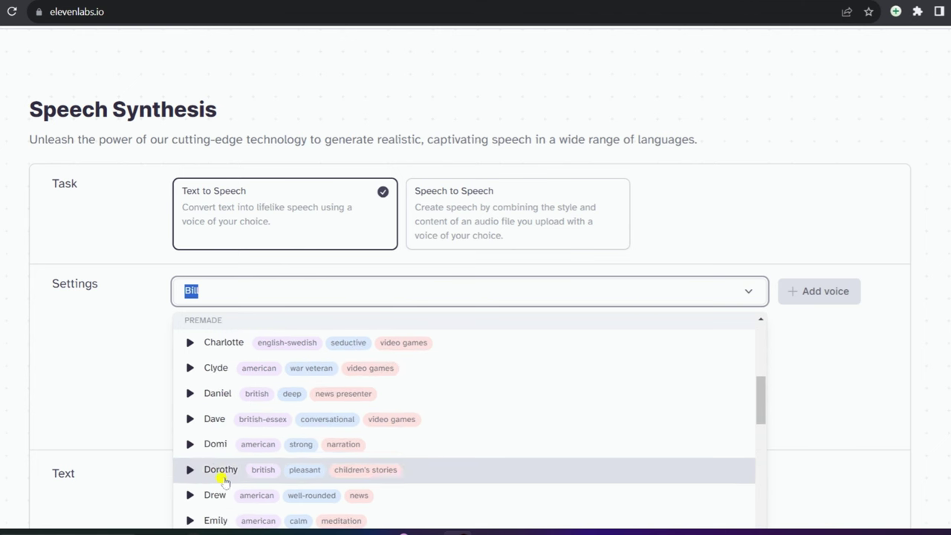
{"action": "scroll", "coordinate": [215, 461], "scroll_direction": "down", "scroll_amount": 1}
{"action": "scroll", "coordinate": [223, 446], "scroll_direction": "up", "scroll_amount": 2}
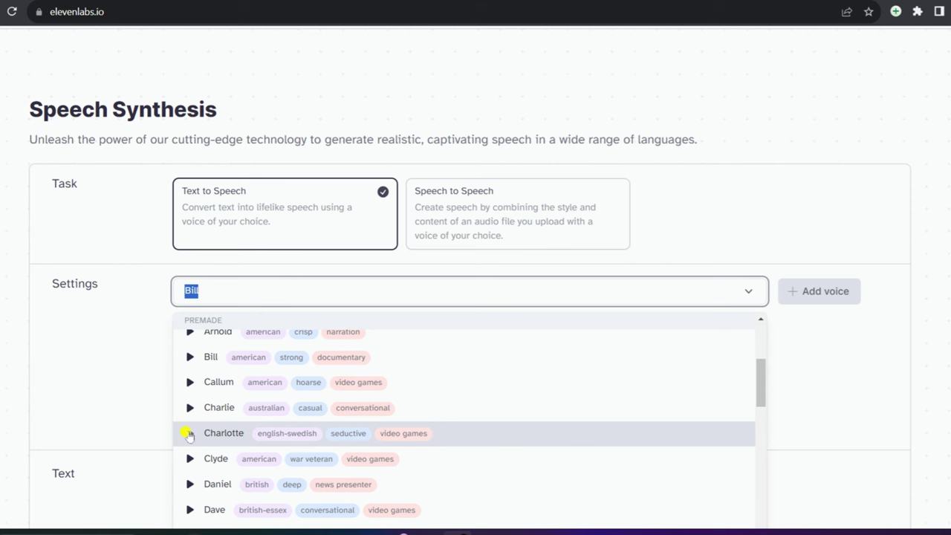
{"action": "left_click", "coordinate": [190, 434]}
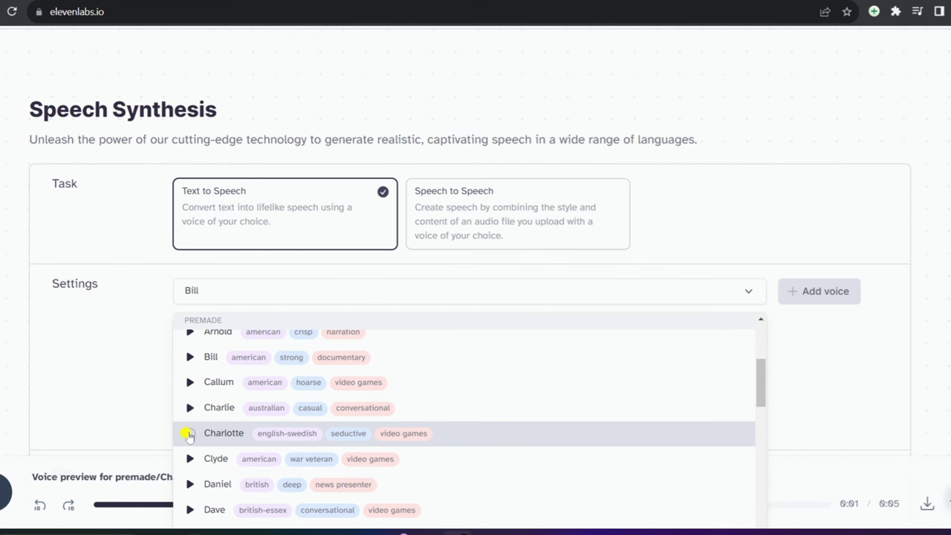
{"action": "left_click", "coordinate": [211, 435]}
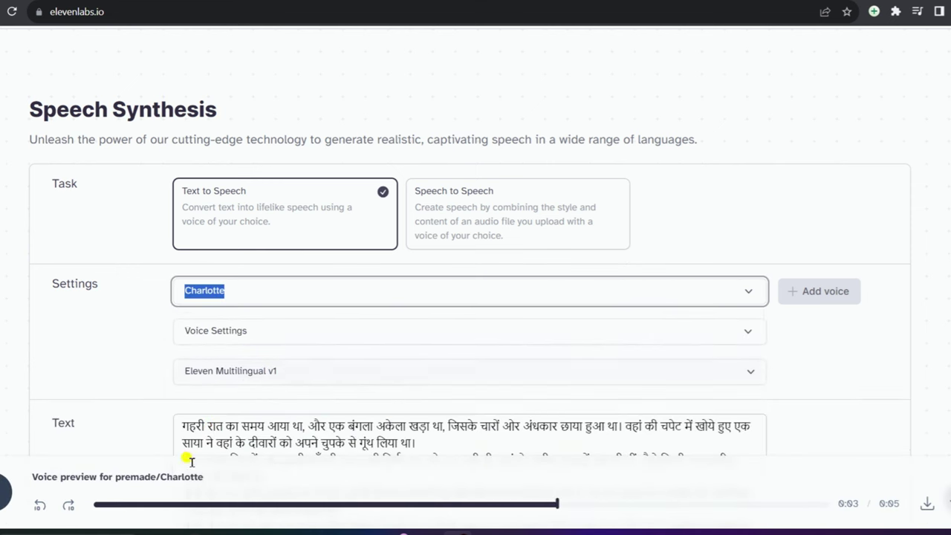
Generate the Hindi narration with the Charlotte voice and Eleven Multilingual v1, and download the resulting audio
{"action": "scroll", "coordinate": [252, 349], "scroll_direction": "down", "scroll_amount": 5}
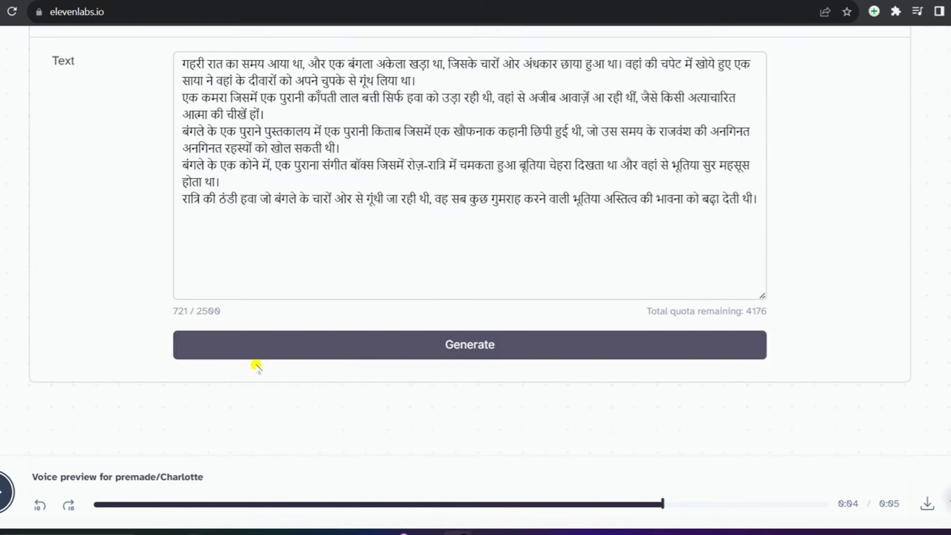
{"action": "scroll", "coordinate": [290, 375], "scroll_direction": "up", "scroll_amount": 5}
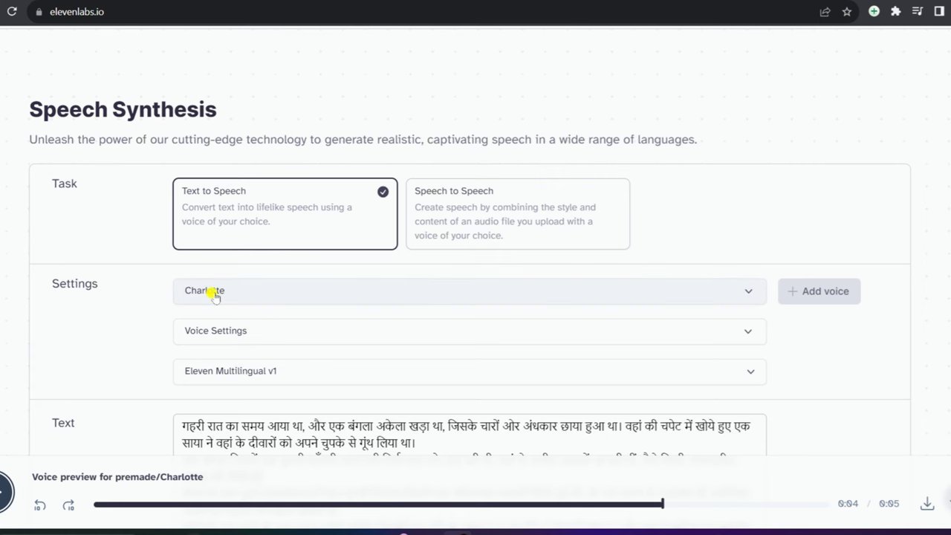
{"action": "scroll", "coordinate": [217, 310], "scroll_direction": "down", "scroll_amount": 4}
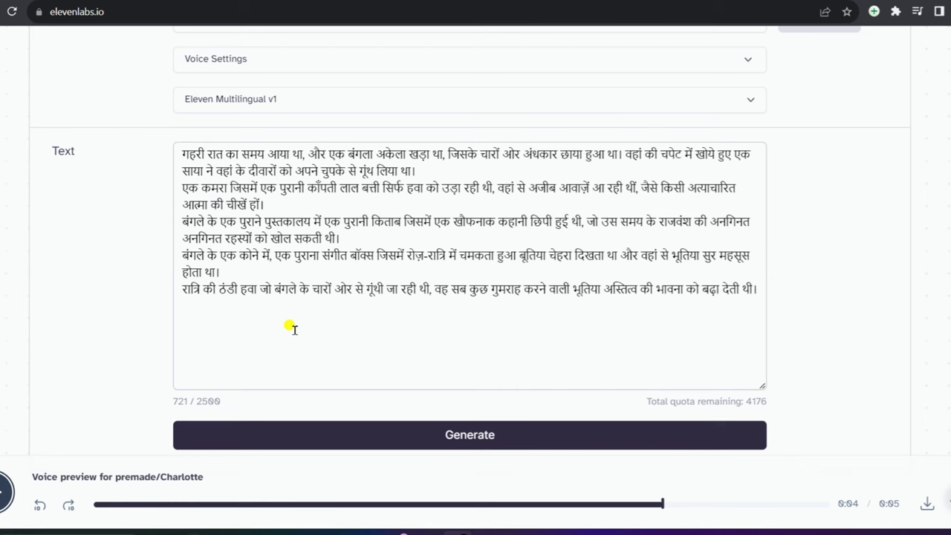
{"action": "scroll", "coordinate": [294, 329], "scroll_direction": "up", "scroll_amount": 3}
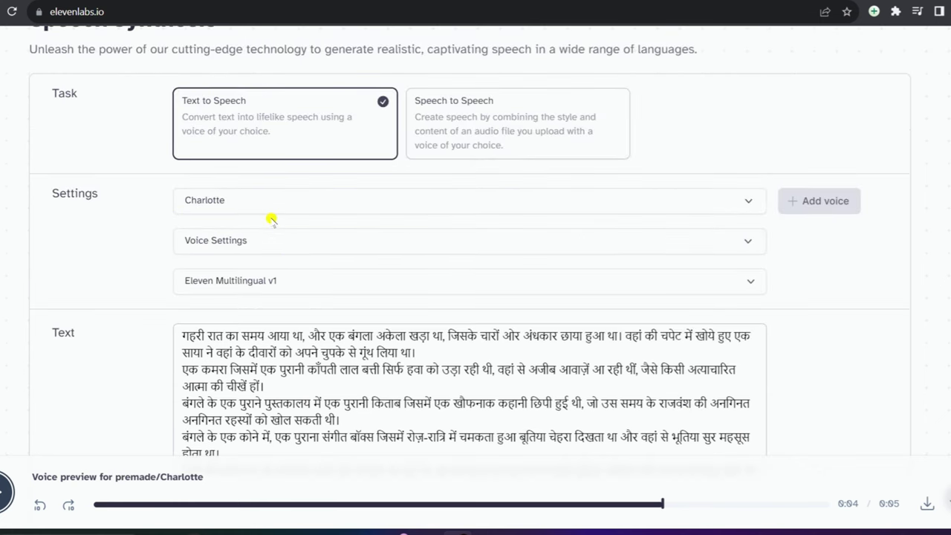
{"action": "scroll", "coordinate": [272, 220], "scroll_direction": "down", "scroll_amount": 4}
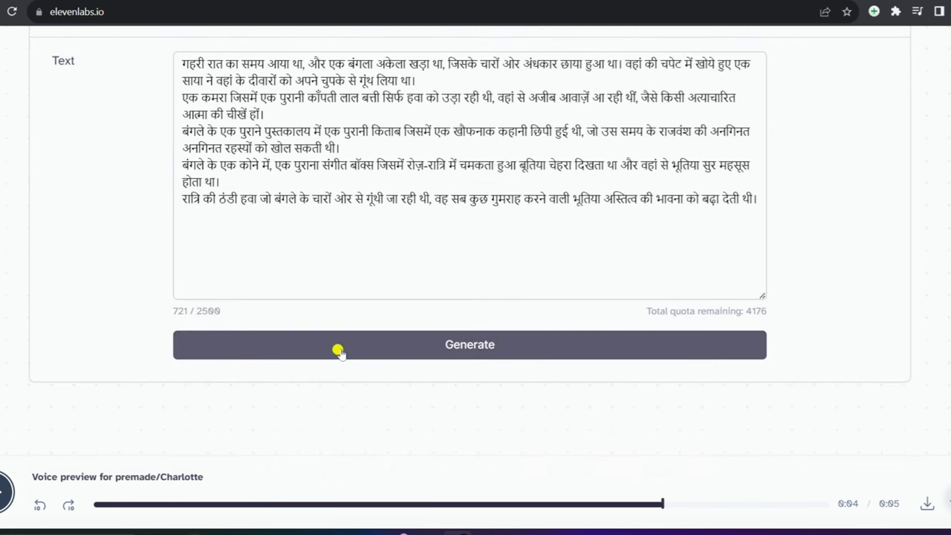
{"action": "left_click", "coordinate": [338, 348]}
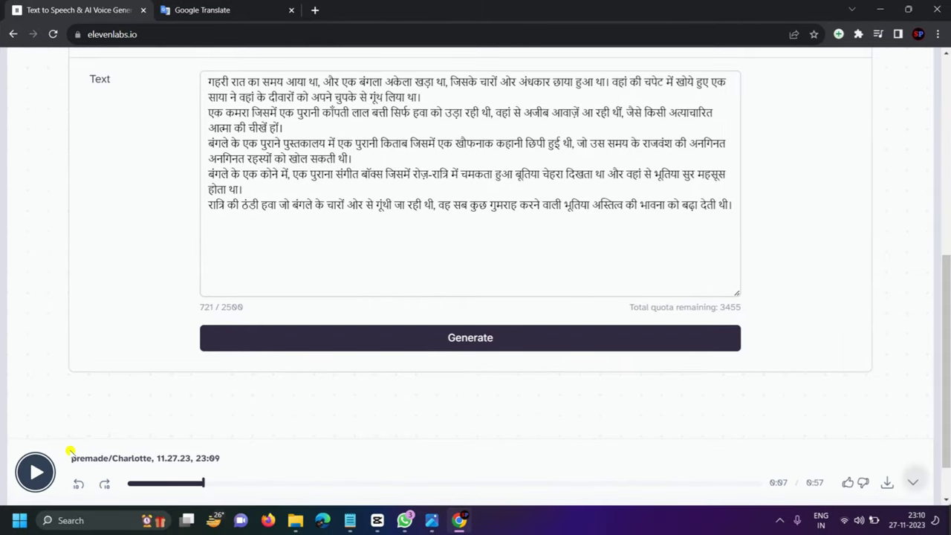
{"action": "left_click", "coordinate": [886, 484]}
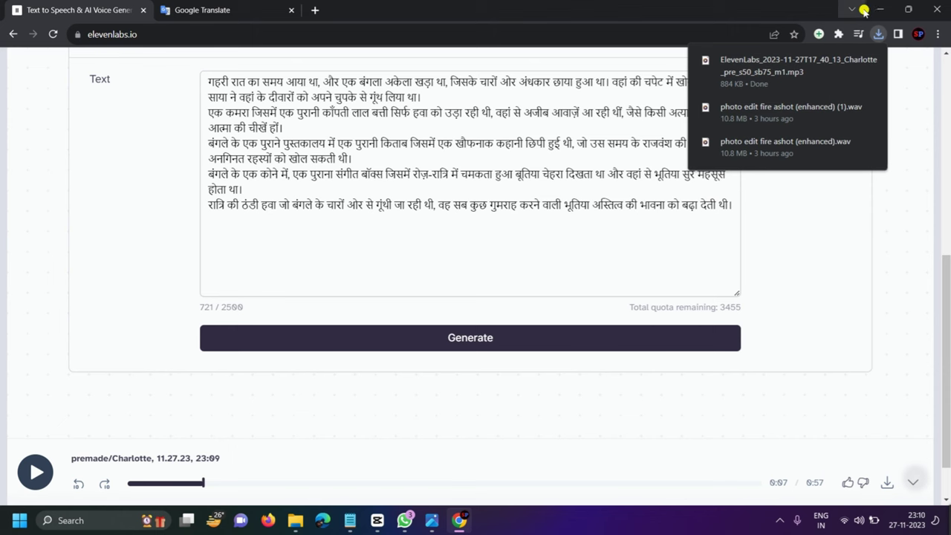
Search Google for morph studio ai in a new browser tab and open the morphstudio.com website
{"action": "left_click", "coordinate": [339, 7]}
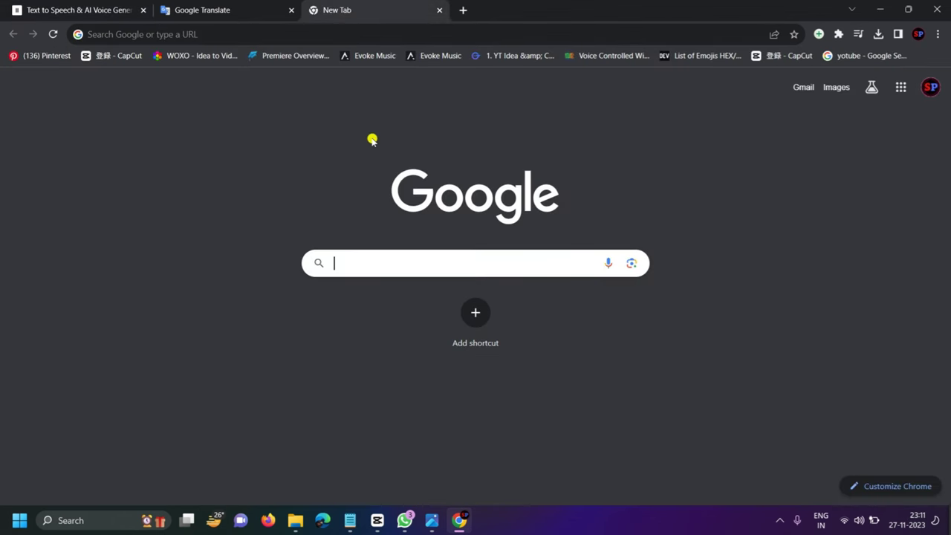
{"action": "left_click", "coordinate": [404, 252]}
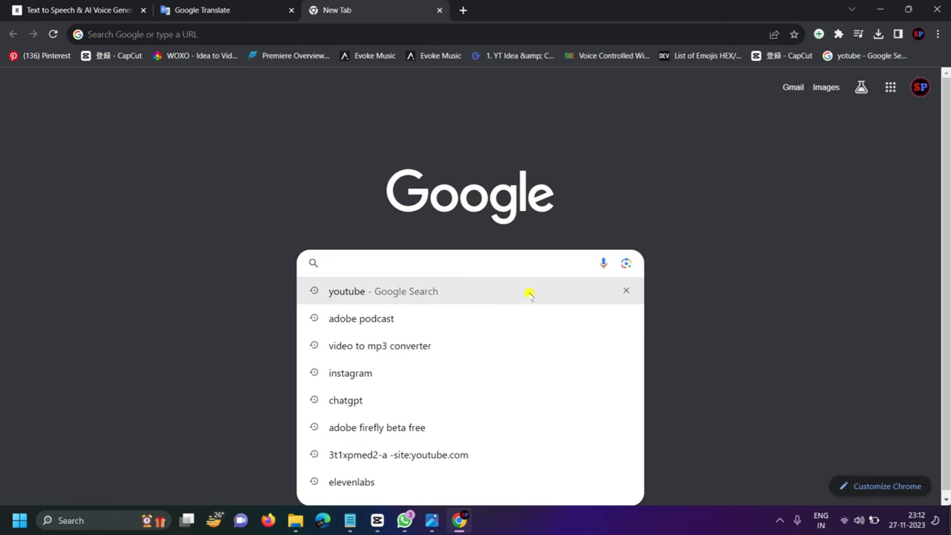
{"action": "type", "text": "mar"}
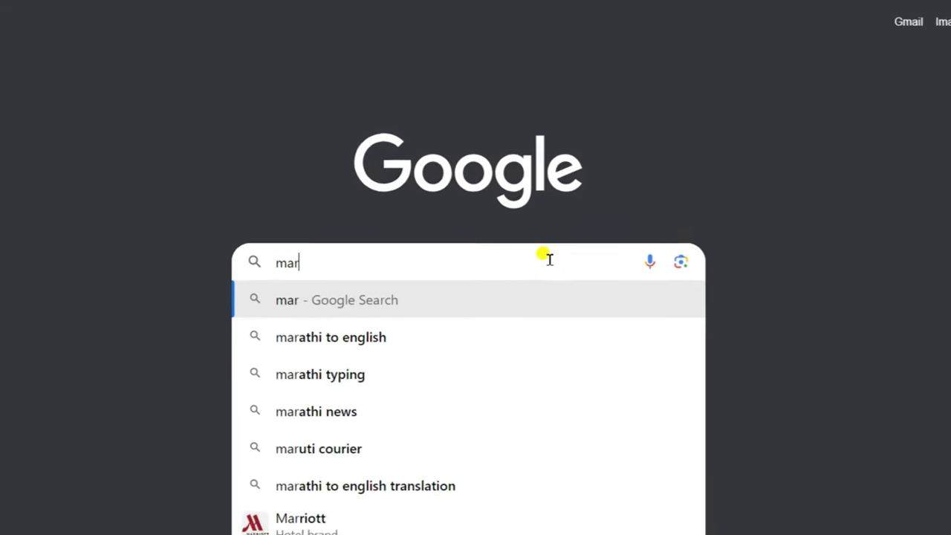
{"action": "key", "text": "BackSpace"}
{"action": "key", "text": "BackSpace"}
{"action": "type", "text": "orph studio ai"}
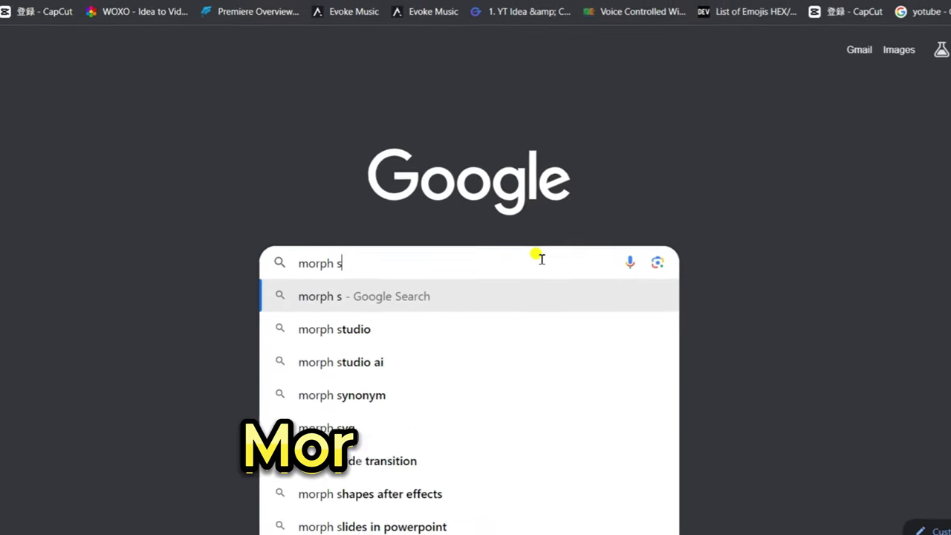
{"action": "key", "text": "Return"}
{"action": "scroll", "coordinate": [210, 156], "scroll_direction": "down", "scroll_amount": 3}
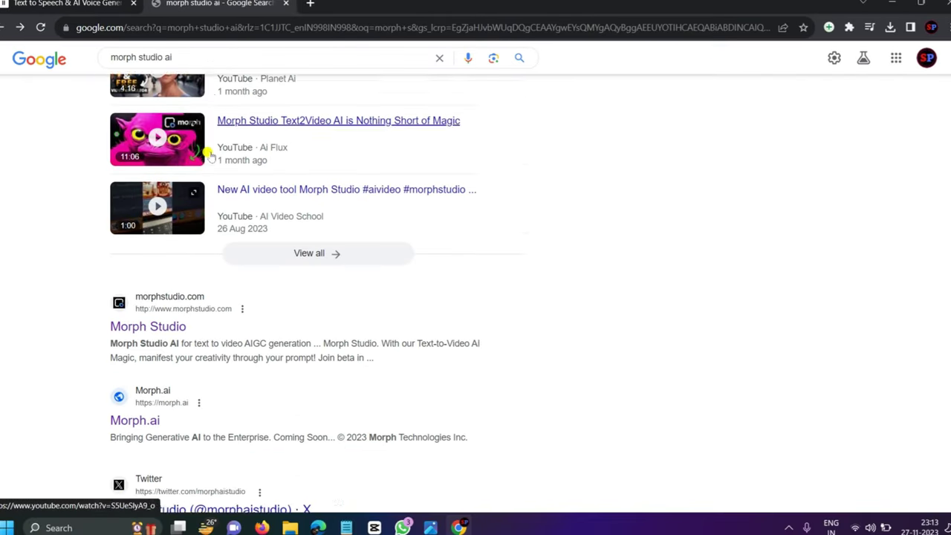
{"action": "scroll", "coordinate": [210, 156], "scroll_direction": "down", "scroll_amount": 1}
{"action": "left_click", "coordinate": [133, 301]}
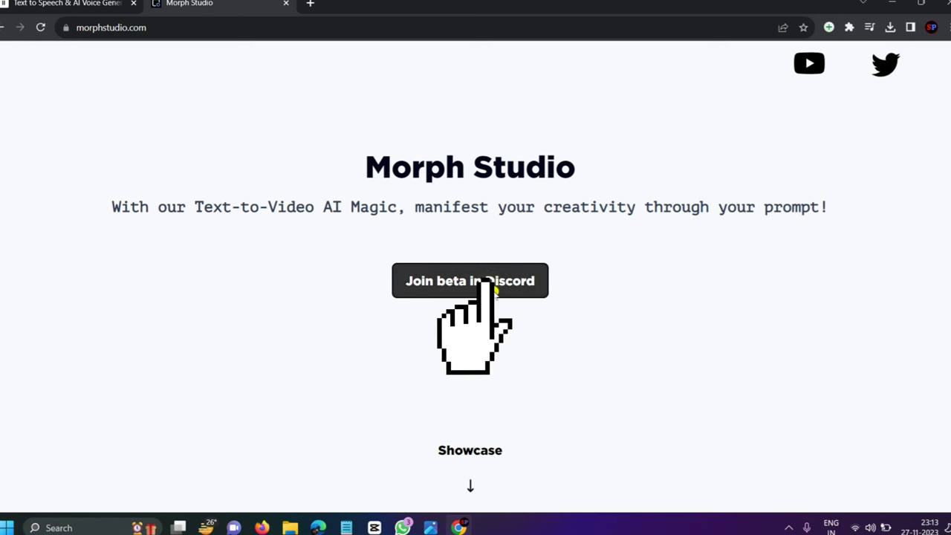
Join the Morph Studio beta on Discord by accepting the server invite, and open the video-generation-1 channel
{"action": "left_click", "coordinate": [494, 290]}
{"action": "key", "text": "ctrl+shift+Tab"}
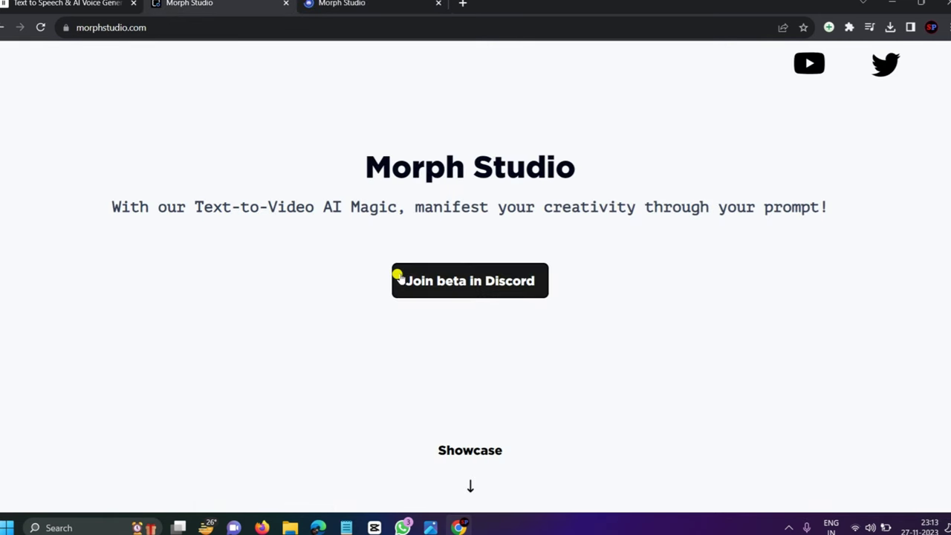
{"action": "key", "text": "ctrl+Tab"}
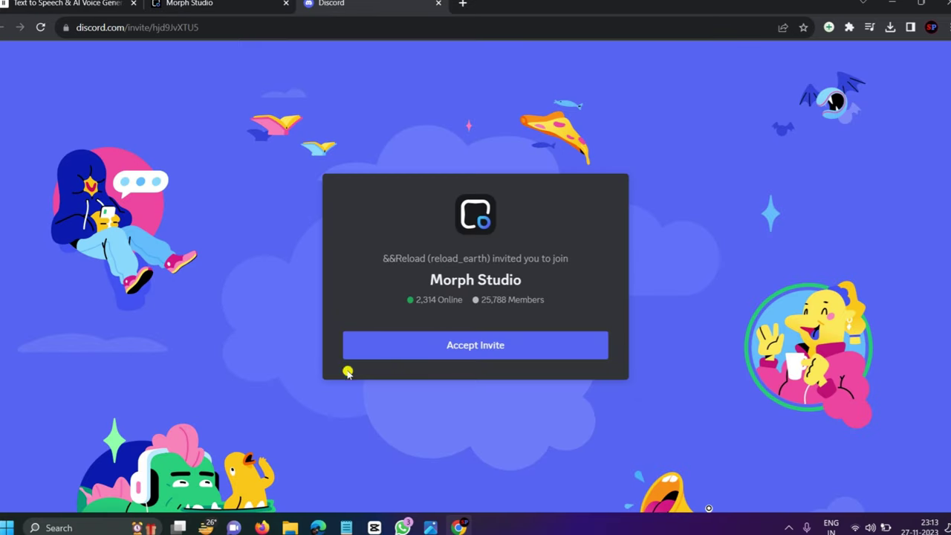
{"action": "left_click", "coordinate": [440, 345]}
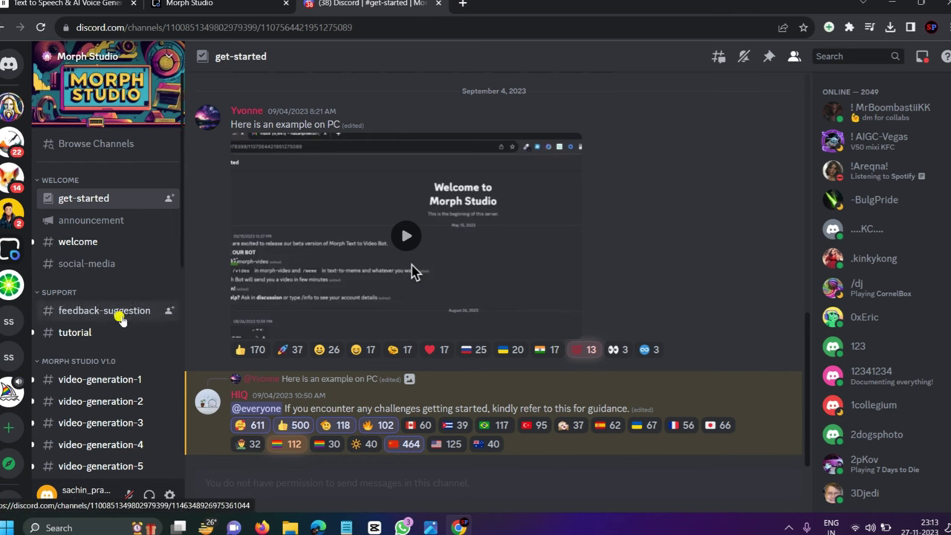
{"action": "left_click", "coordinate": [107, 382]}
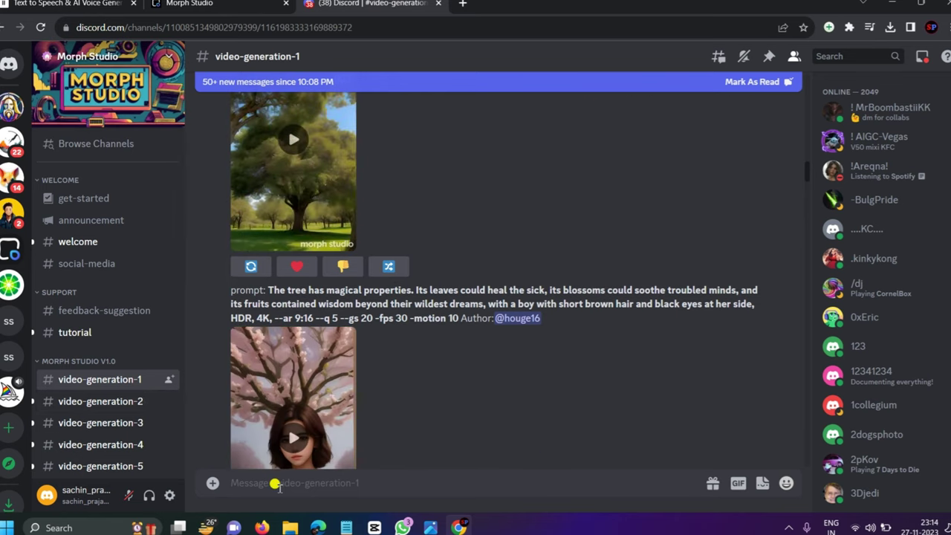
{"action": "key", "text": "ctrl+1"}
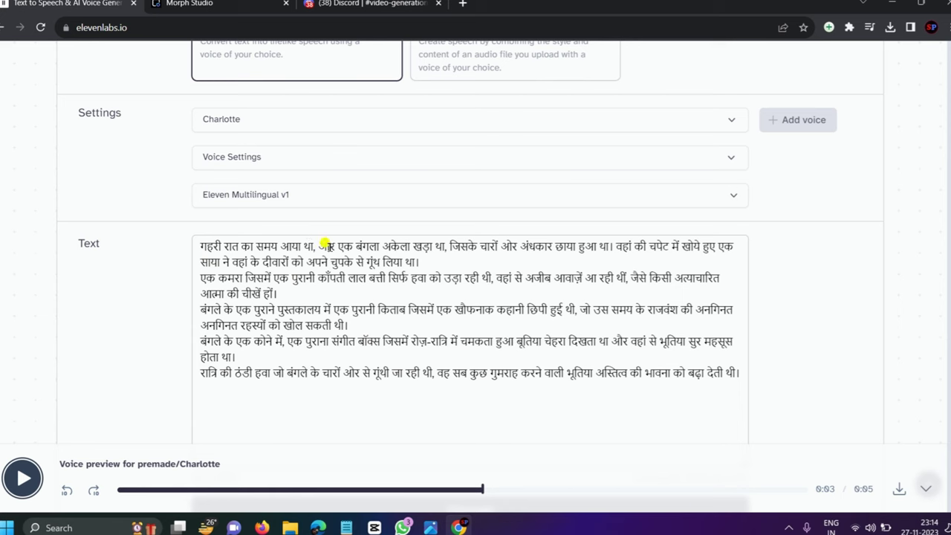
{"action": "left_click", "coordinate": [341, 6]}
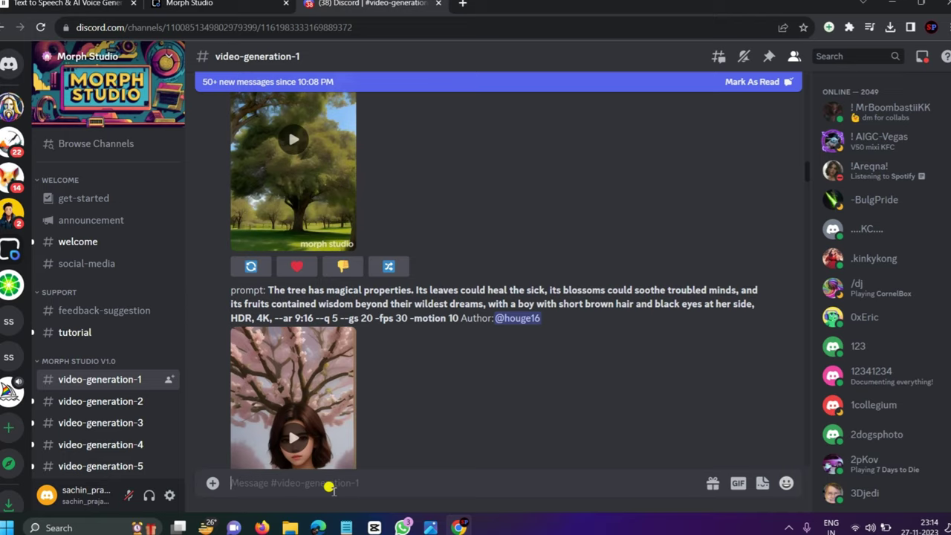
{"action": "key", "text": "ctrl+1"}
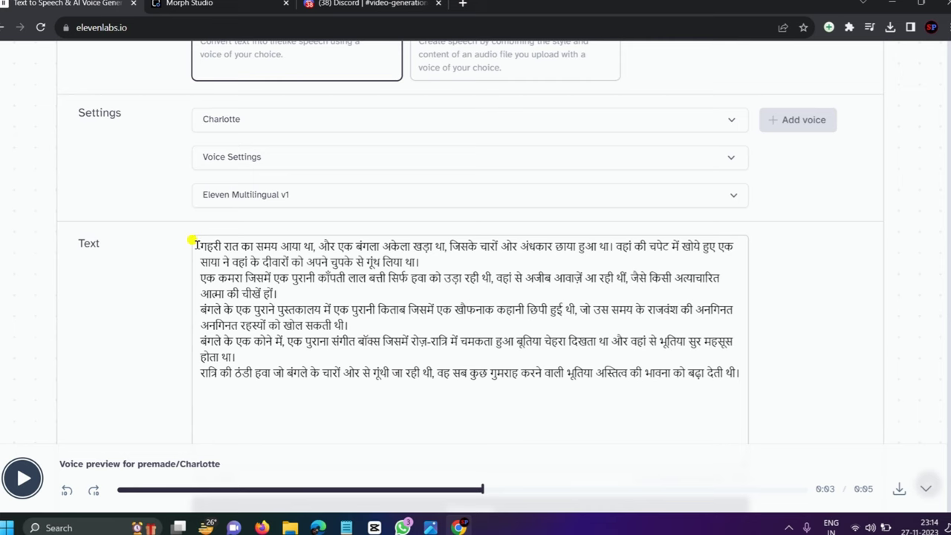
{"action": "key", "text": "ctrl+3"}
Submit the /video command in the video-generation-1 channel with the prompt "Dark light of road"
{"action": "left_click", "coordinate": [316, 472]}
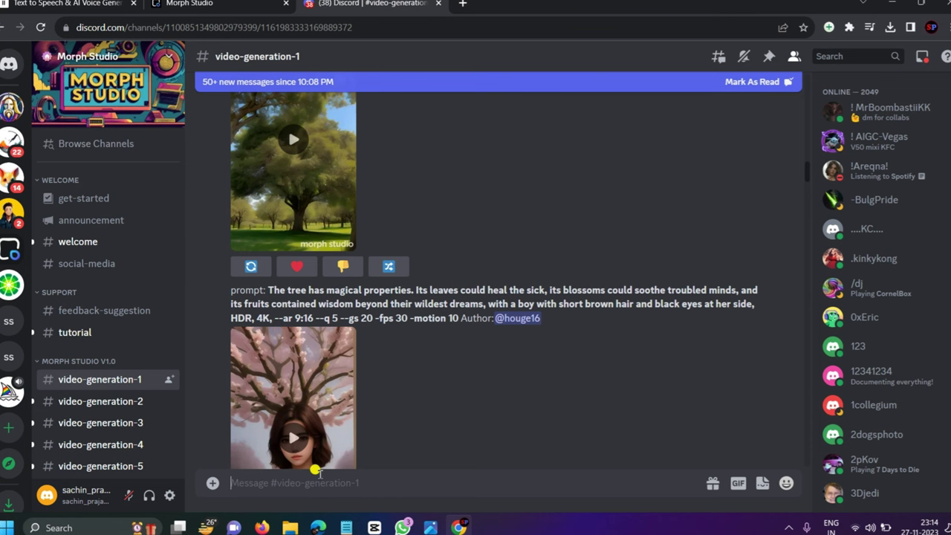
{"action": "type", "text": "/"}
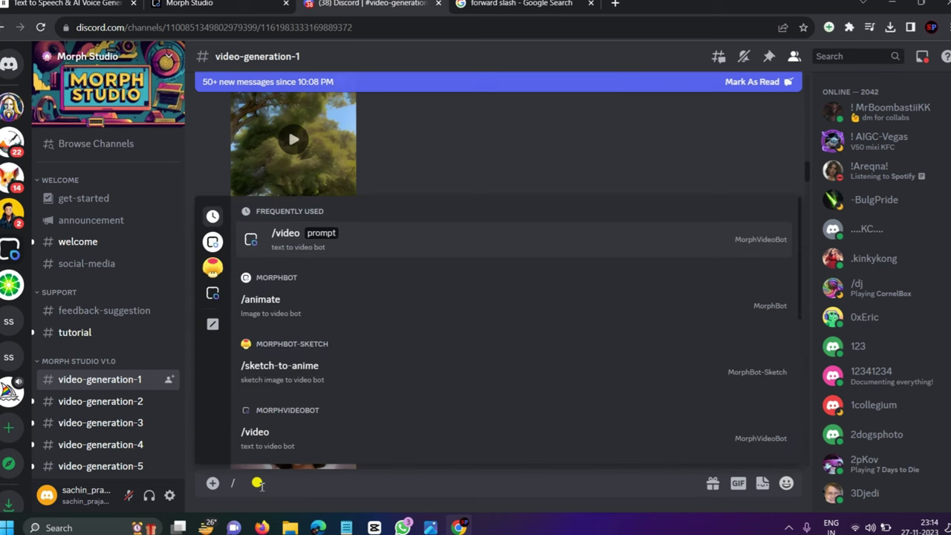
{"action": "type", "text": "video"}
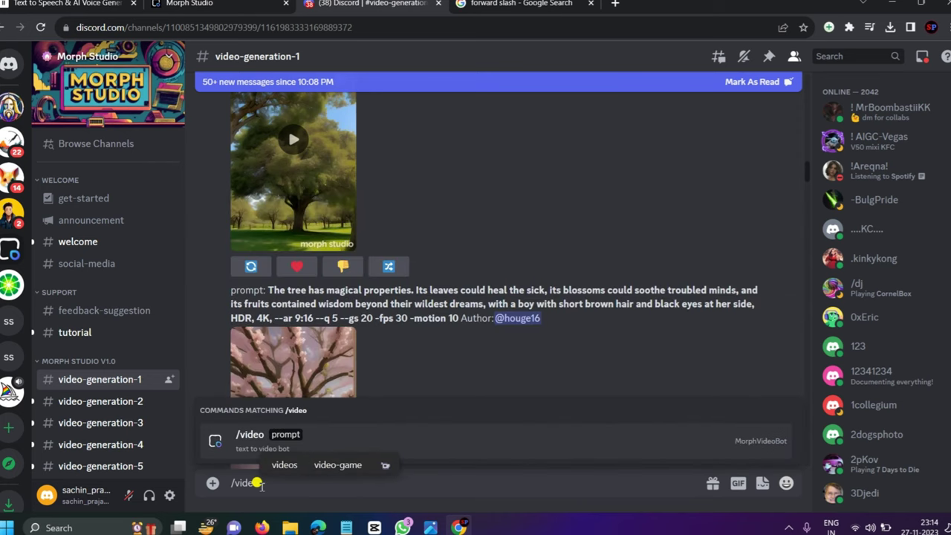
{"action": "left_click", "coordinate": [253, 435]}
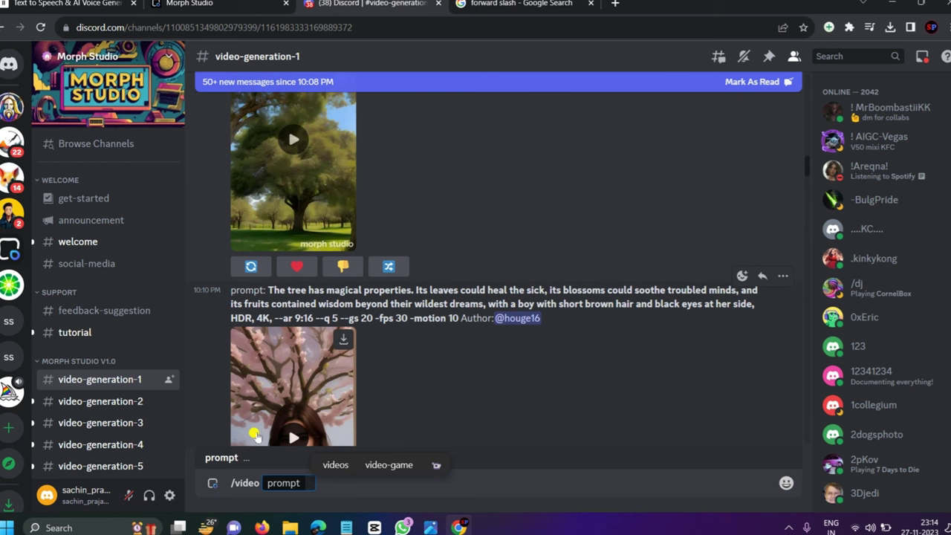
{"action": "type", "text": "Dark light of road"}
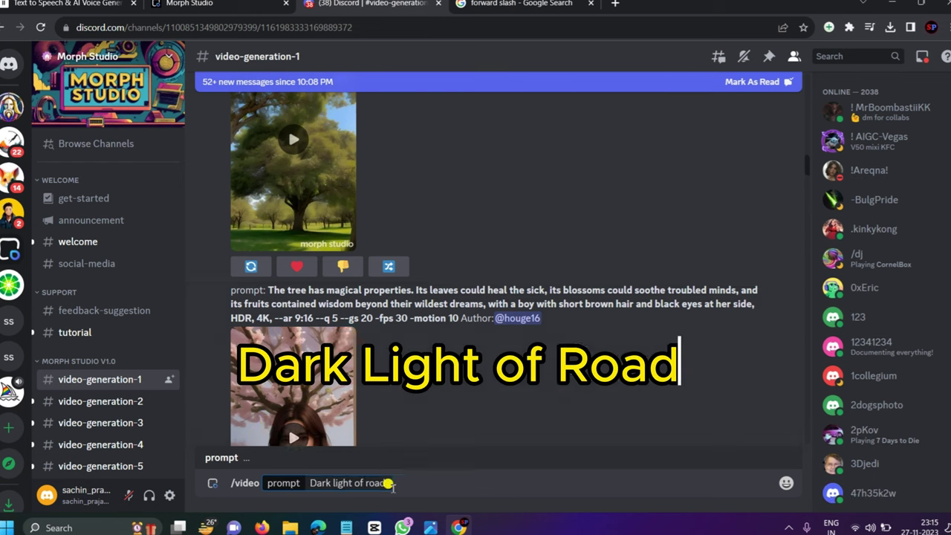
{"action": "key", "text": "Return"}
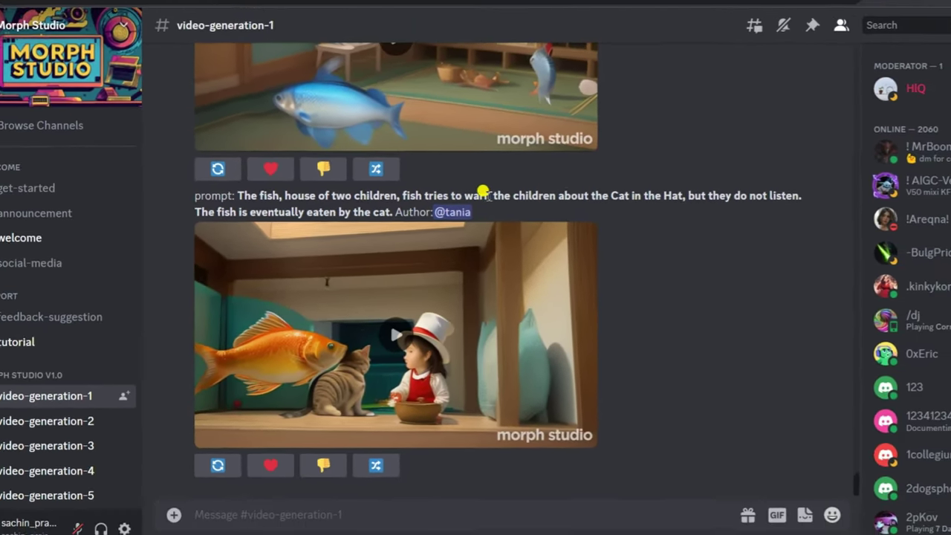
Find the video generated from the "Dark light of road" prompt in the channel, play it, and download it
{"action": "scroll", "coordinate": [317, 409], "scroll_direction": "down", "scroll_amount": 2}
{"action": "scroll", "coordinate": [364, 290], "scroll_direction": "down", "scroll_amount": 8}
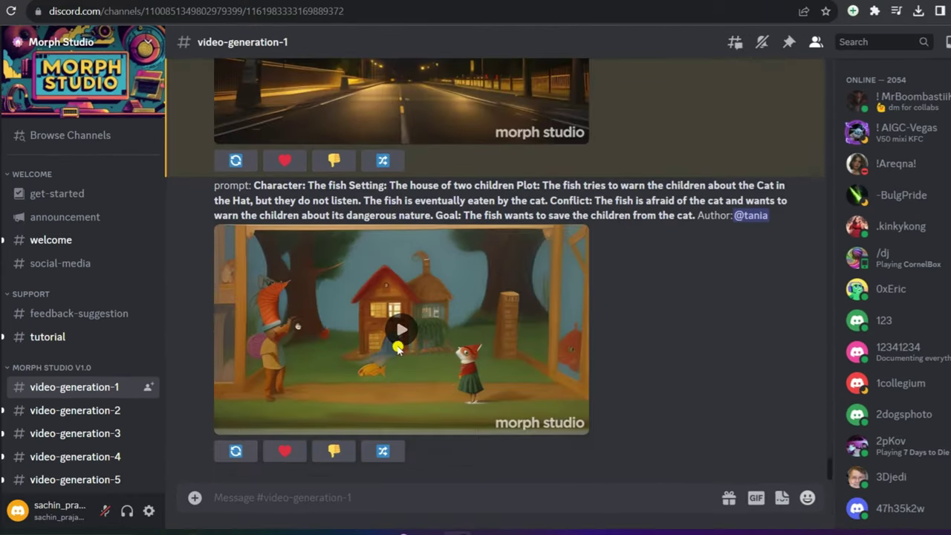
{"action": "scroll", "coordinate": [446, 331], "scroll_direction": "up", "scroll_amount": 4}
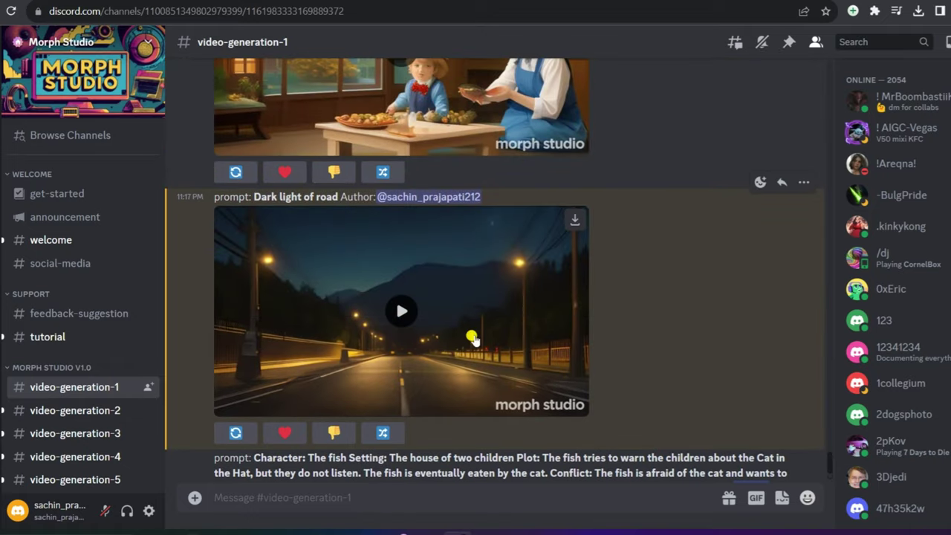
{"action": "left_click", "coordinate": [402, 311]}
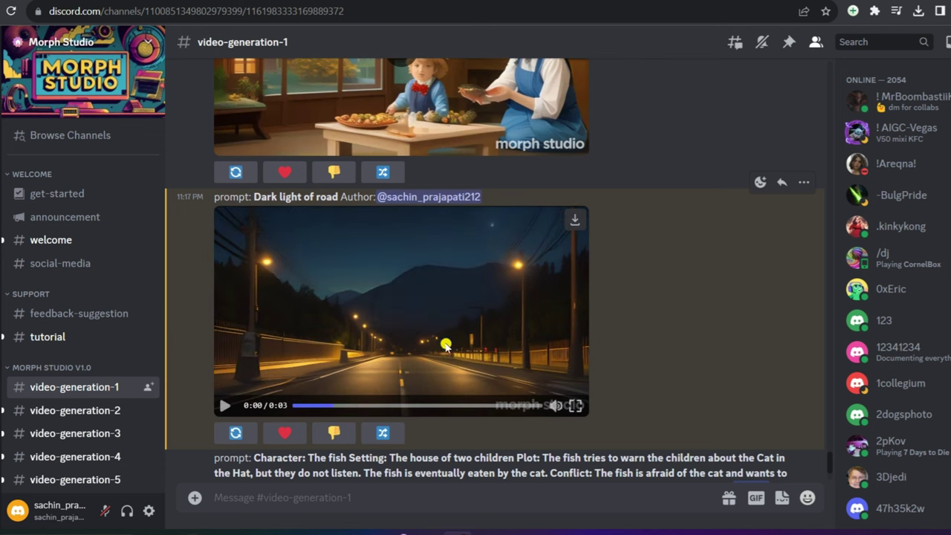
{"action": "left_click", "coordinate": [575, 219]}
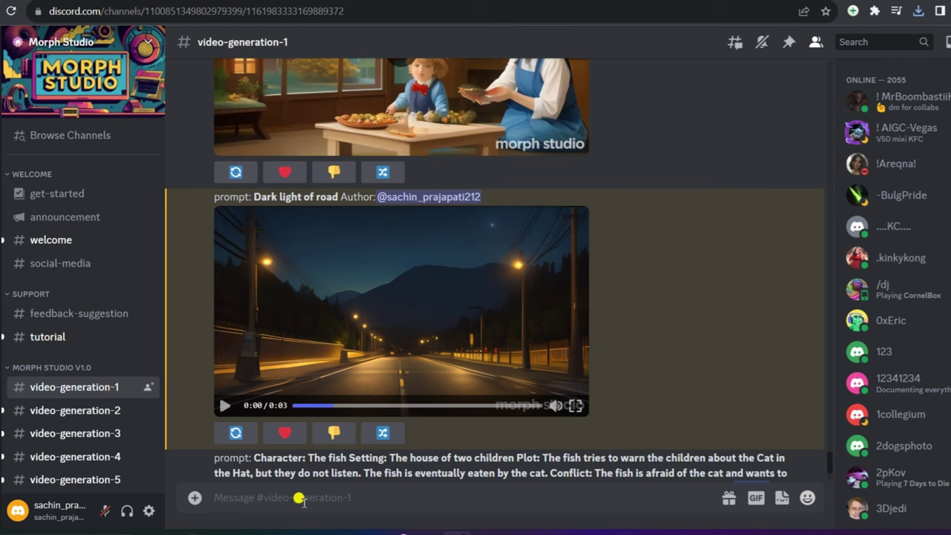
Generate a video in the channel with the /video command and the prompt "ghost night house", then play and download it
{"action": "type", "text": "/vi"}
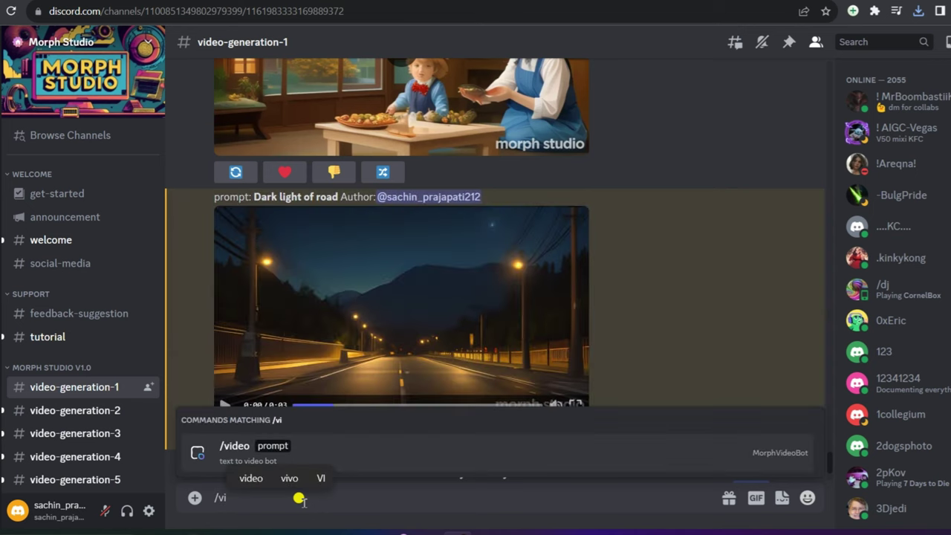
{"action": "left_click", "coordinate": [315, 446]}
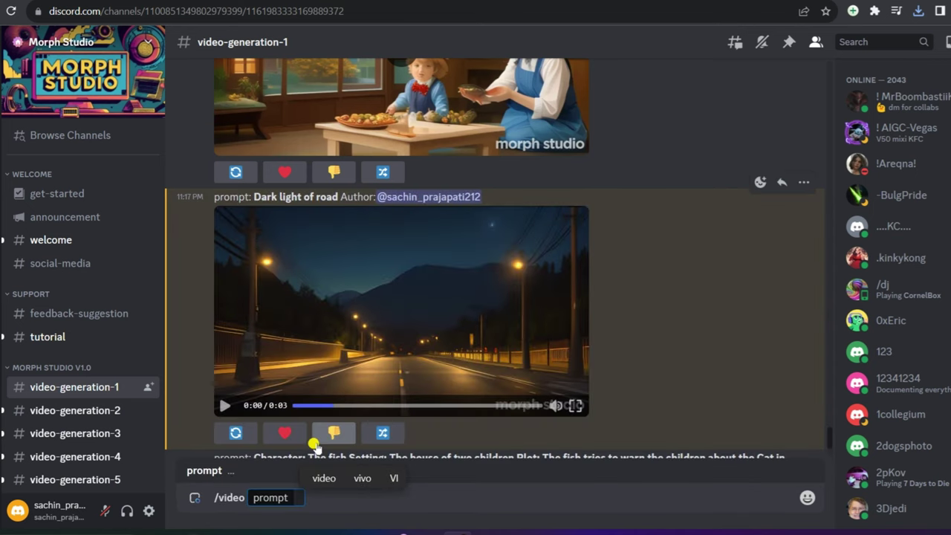
{"action": "type", "text": "ghost night house"}
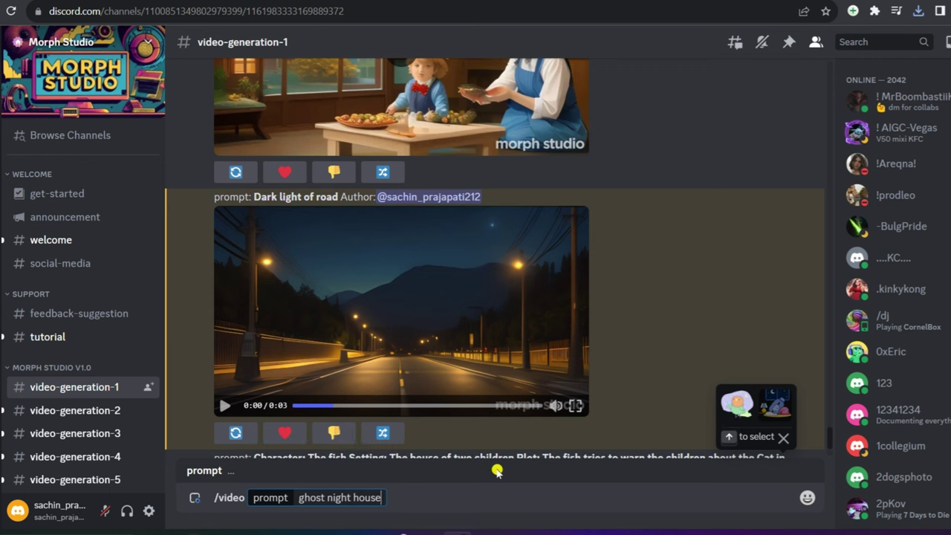
{"action": "key", "text": "Return"}
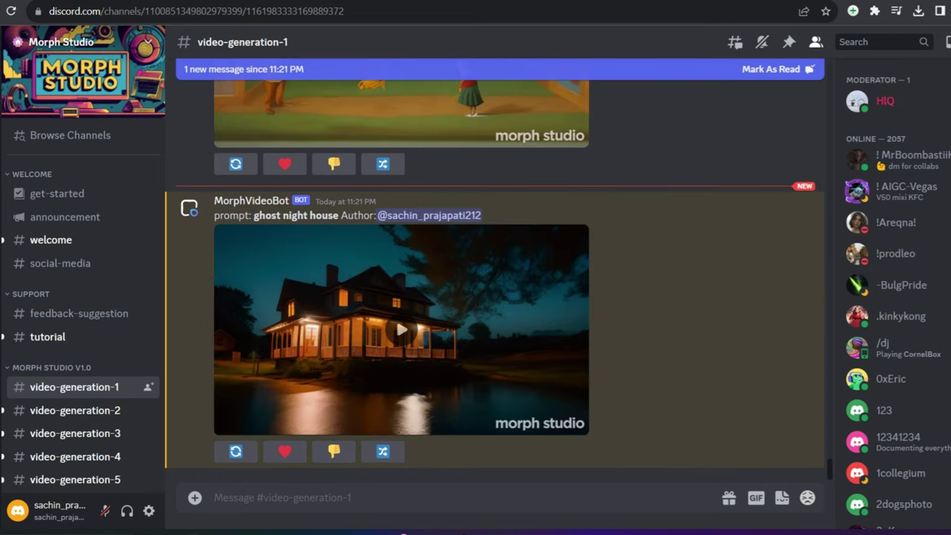
{"action": "left_click", "coordinate": [220, 407]}
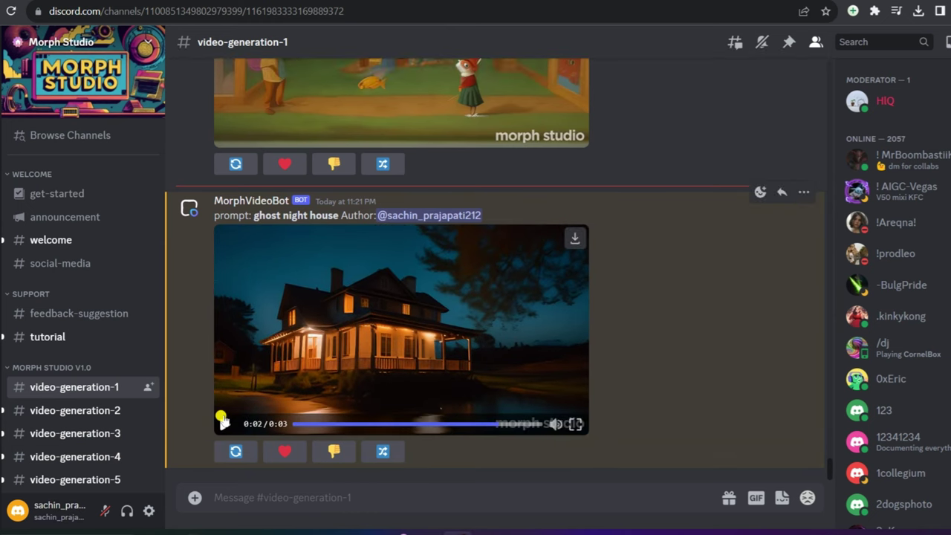
{"action": "left_click", "coordinate": [575, 238]}
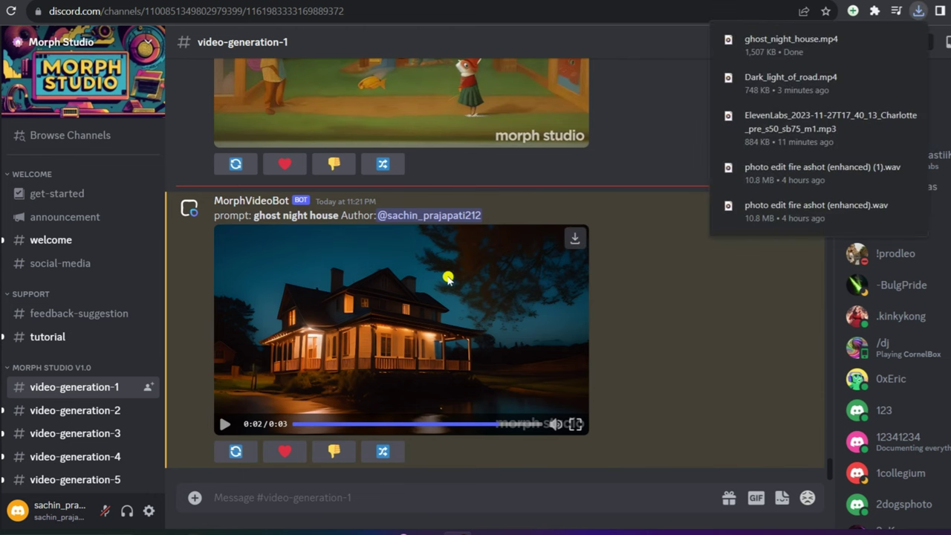
Open the /animate image-to-video command in the message box to view its image upload field
{"action": "left_click", "coordinate": [343, 503]}
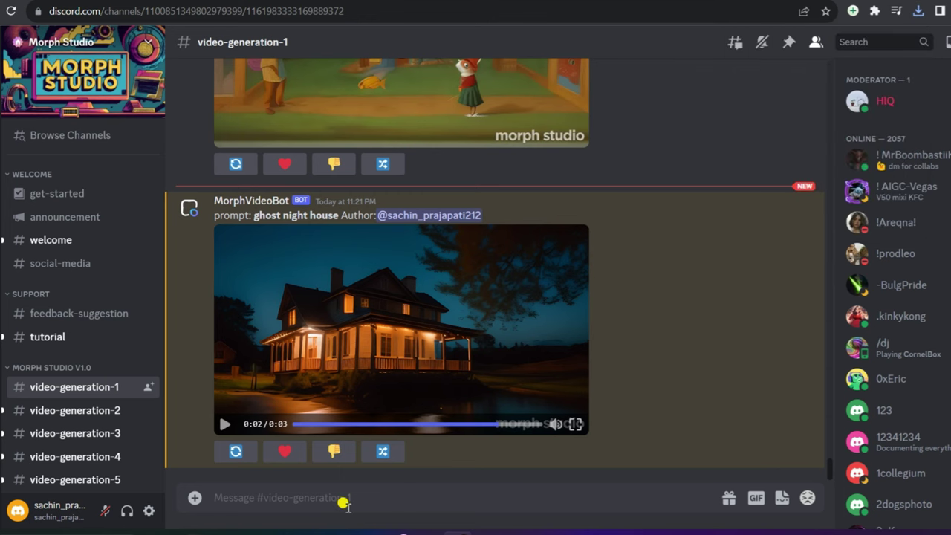
{"action": "type", "text": "/"}
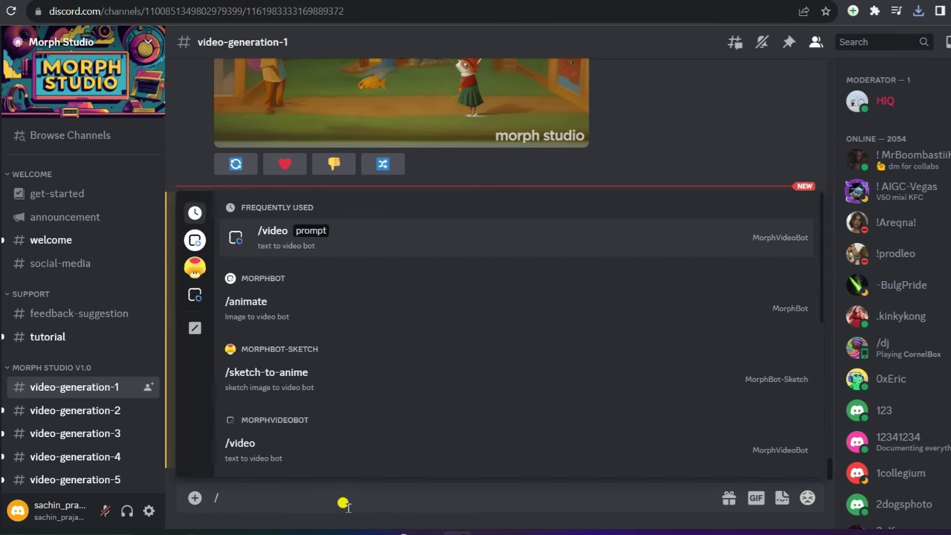
{"action": "type", "text": "image"}
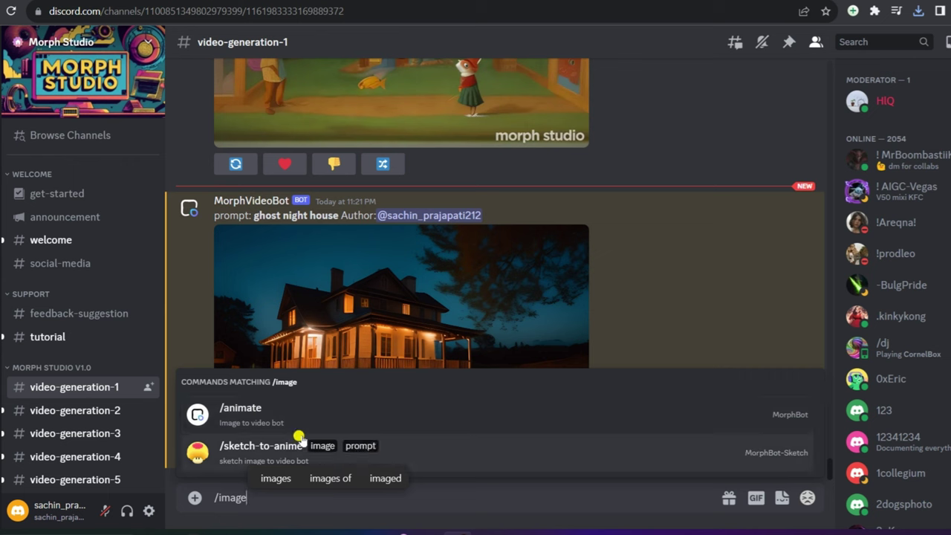
{"action": "left_click", "coordinate": [308, 425]}
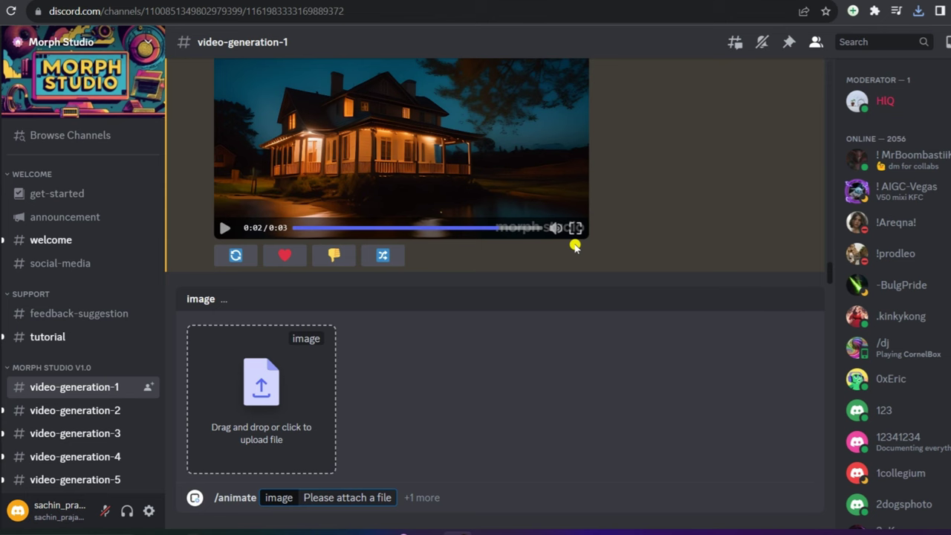
{"action": "mouse_move", "coordinate": [553, 235]}
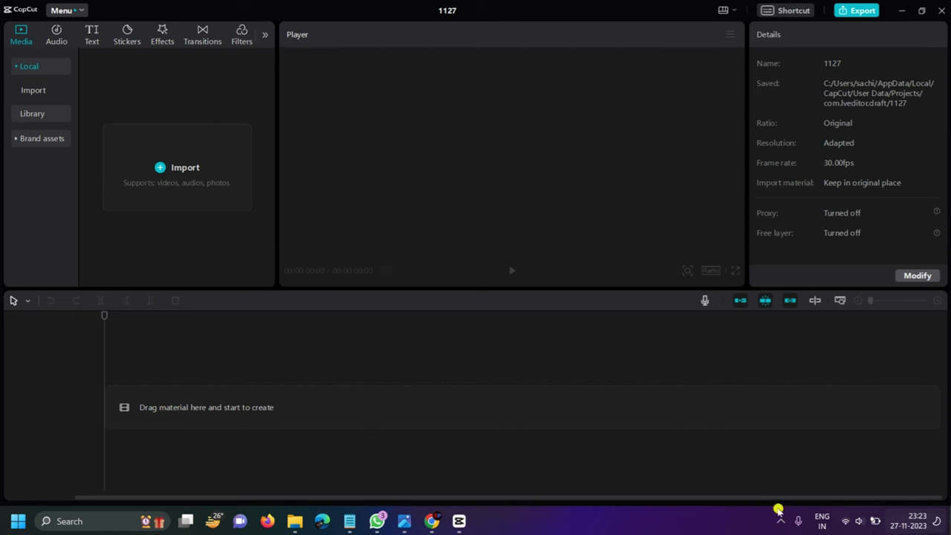
{"action": "left_click", "coordinate": [193, 153]}
{"action": "left_click", "coordinate": [41, 128]}
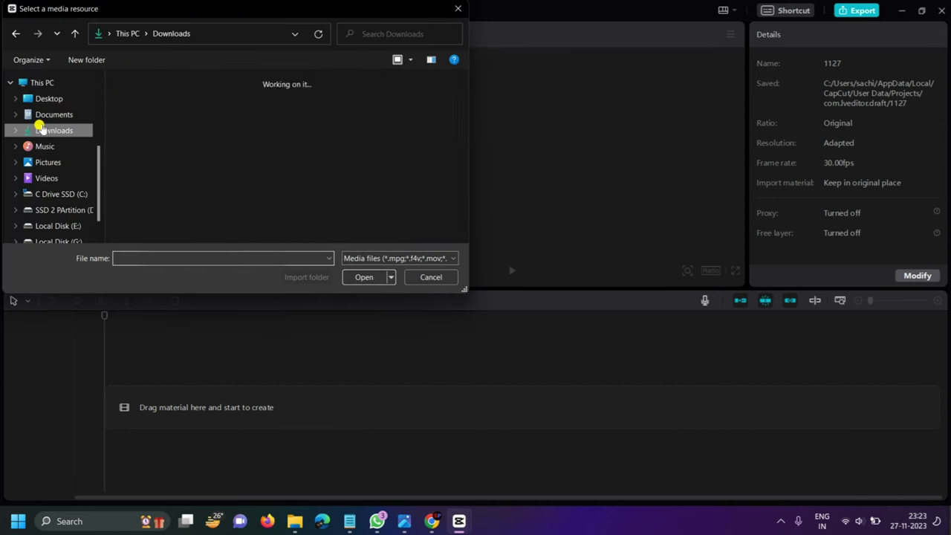
{"action": "left_click", "coordinate": [159, 149]}
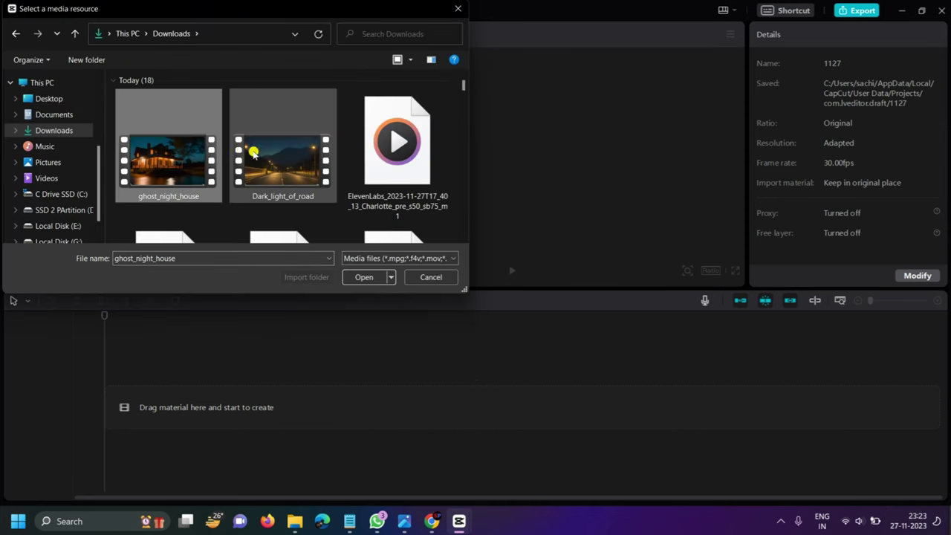
{"action": "left_click", "coordinate": [256, 154], "text": "ctrl"}
{"action": "left_click", "coordinate": [428, 276]}
Import ghost_night_house, Dark_light_of_road, the ElevenLabs voice-over, and the other scene clips and image from Downloads into the CapCut project
{"action": "left_click", "coordinate": [193, 153]}
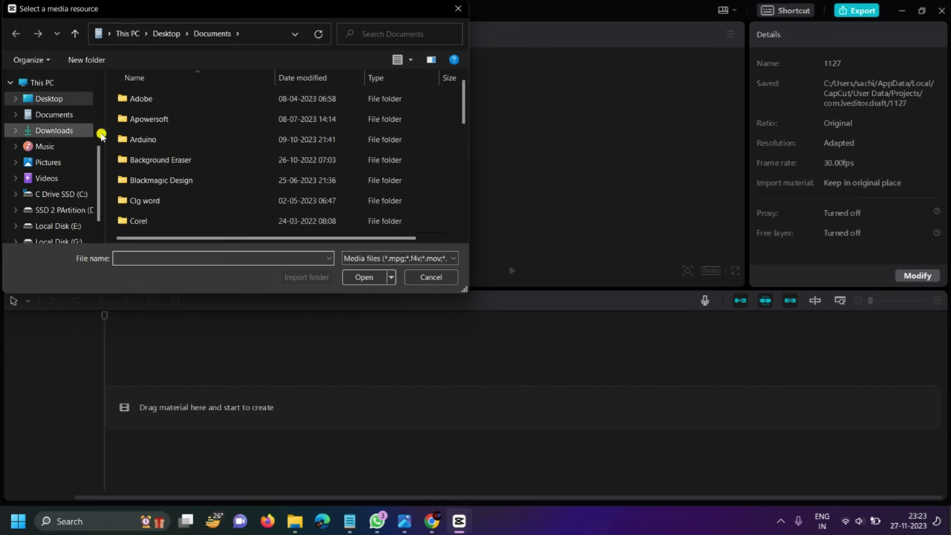
{"action": "left_click", "coordinate": [38, 128]}
{"action": "left_click", "coordinate": [160, 158]}
{"action": "left_click", "coordinate": [279, 158], "text": "ctrl"}
{"action": "scroll", "coordinate": [365, 190], "scroll_direction": "down", "scroll_amount": 2}
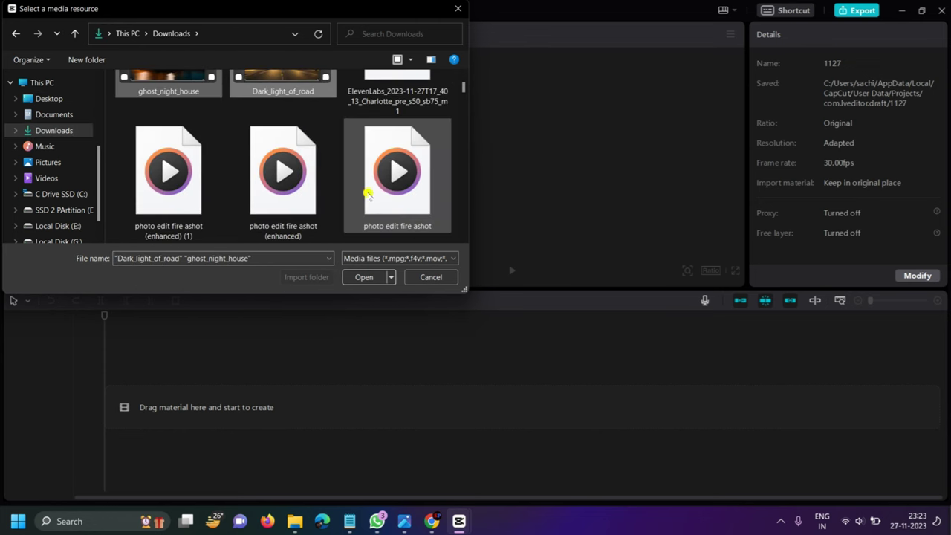
{"action": "scroll", "coordinate": [253, 187], "scroll_direction": "down", "scroll_amount": 2}
{"action": "scroll", "coordinate": [277, 191], "scroll_direction": "down", "scroll_amount": 10}
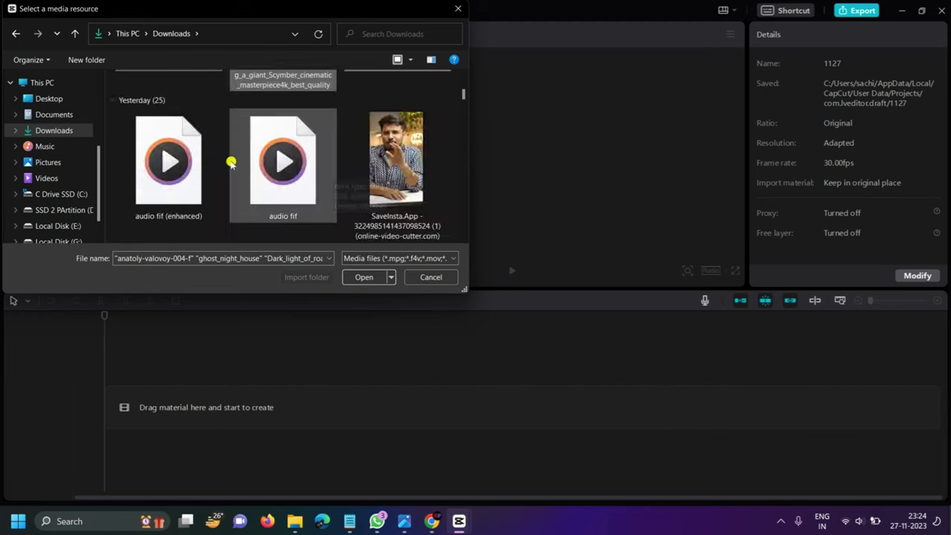
{"action": "left_click", "coordinate": [393, 178], "text": "ctrl"}
{"action": "key", "text": "Return"}
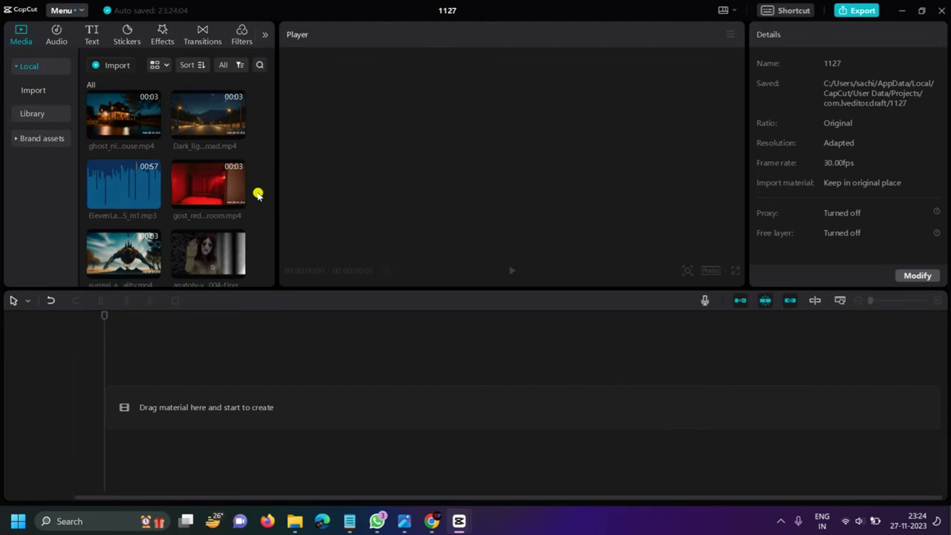
Place the ElevenLabs voice-over at the start of the timeline as an audio track and preview its beginning
{"action": "left_click_drag", "start_coordinate": [110, 187], "coordinate": [91, 445]}
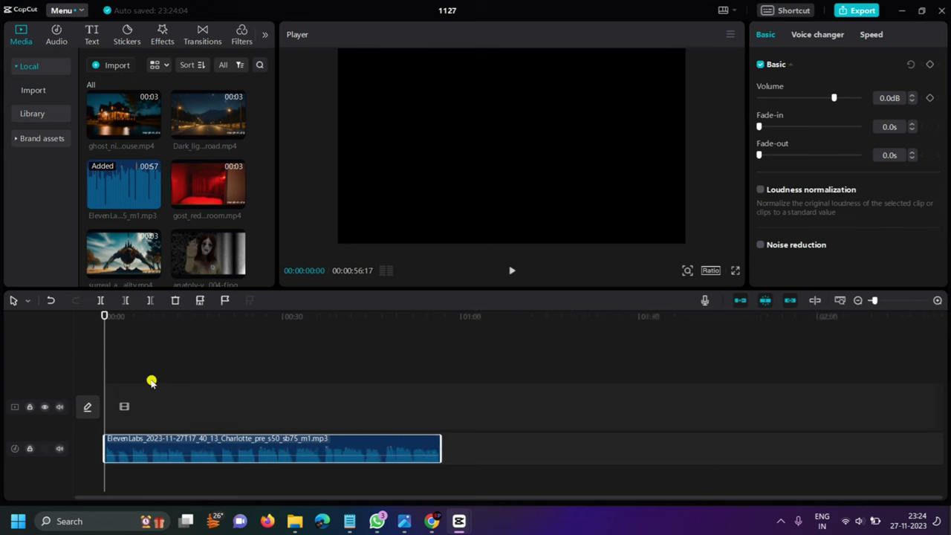
{"action": "scroll", "coordinate": [151, 382], "scroll_direction": "up", "scroll_amount": 5}
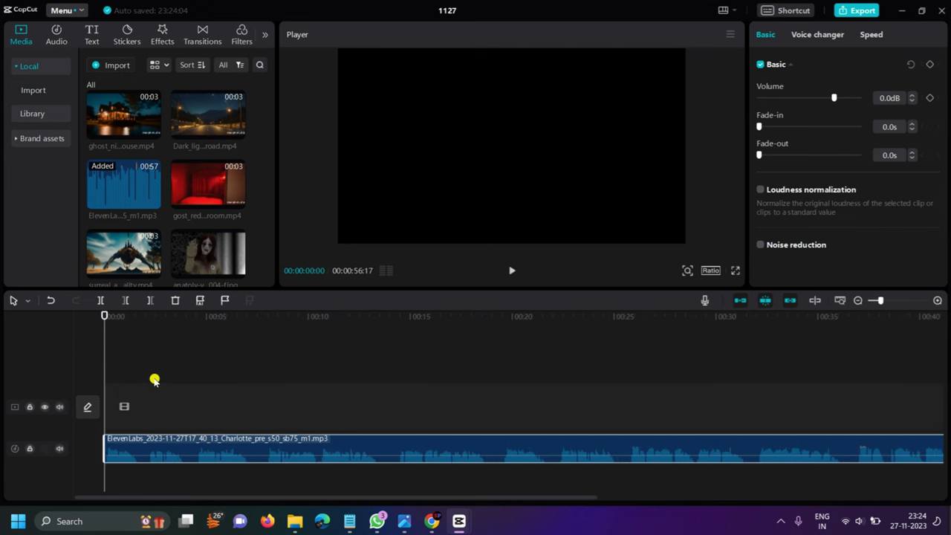
{"action": "left_click", "coordinate": [512, 271]}
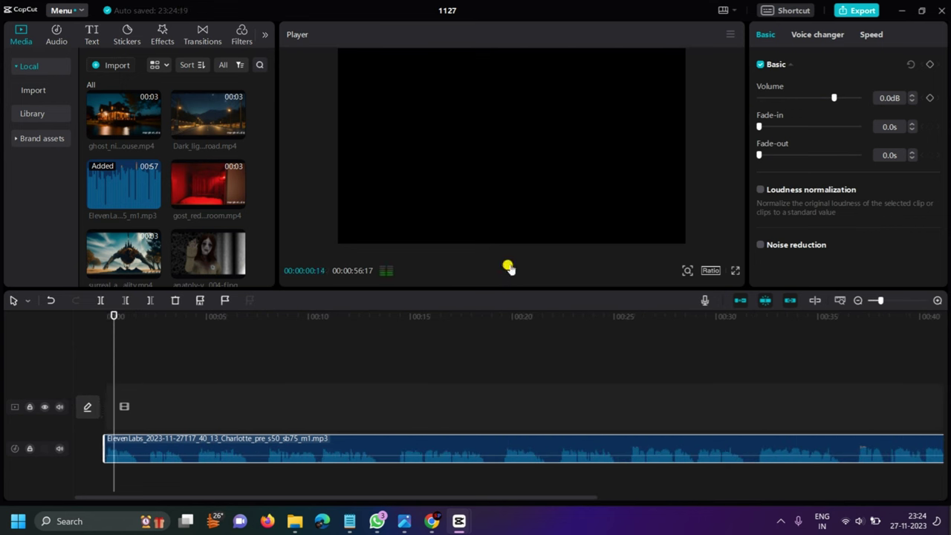
{"action": "left_click", "coordinate": [511, 270]}
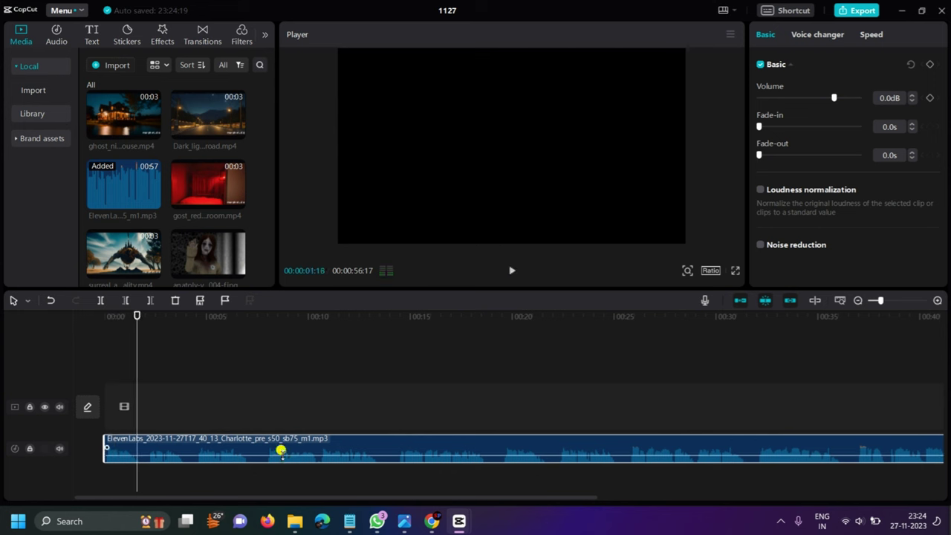
Raise the system volume to 86
{"action": "key", "text": "XF86AudioLowerVolume"}
{"action": "key", "text": "XF86AudioRaiseVolume"}
{"action": "key", "text": "XF86AudioRaiseVolume"}
{"action": "key", "text": "XF86AudioRaiseVolume"}
{"action": "key", "text": "XF86AudioRaiseVolume"}
{"action": "key", "text": "XF86AudioRaiseVolume"}
{"action": "key", "text": "XF86AudioRaiseVolume"}
{"action": "key", "text": "XF86AudioRaiseVolume"}
{"action": "mouse_move", "coordinate": [281, 451]}
{"action": "left_mouse_down"}
{"action": "mouse_move", "coordinate": [278, 439]}
{"action": "mouse_move", "coordinate": [287, 453]}
{"action": "left_mouse_up"}
{"action": "left_click", "coordinate": [291, 466]}
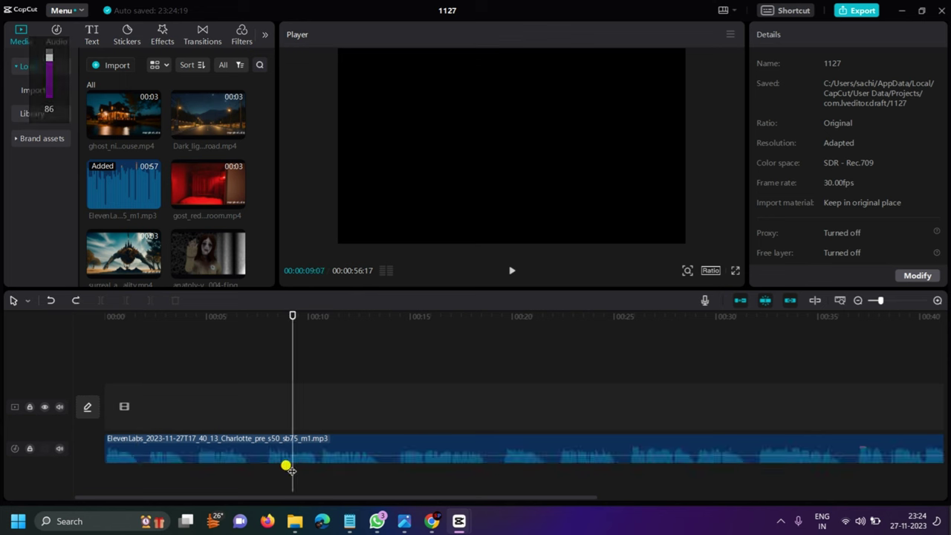
{"action": "key", "text": "ctrl+z"}
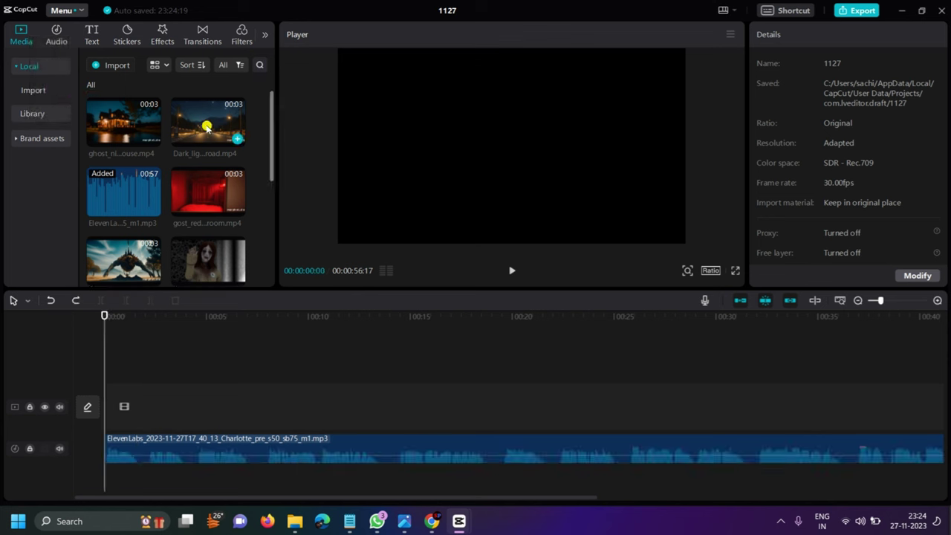
Place the Dark_light_of_road clip at the start of the video track and scale it to about 123%
{"action": "left_click_drag", "start_coordinate": [207, 128], "coordinate": [81, 412]}
{"action": "left_click", "coordinate": [518, 270]}
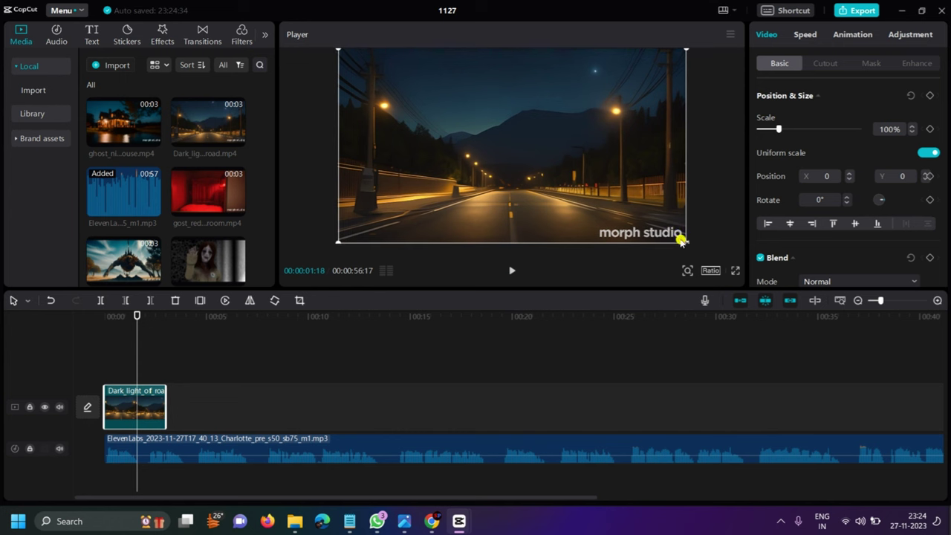
{"action": "left_click_drag", "start_coordinate": [682, 239], "coordinate": [738, 277]}
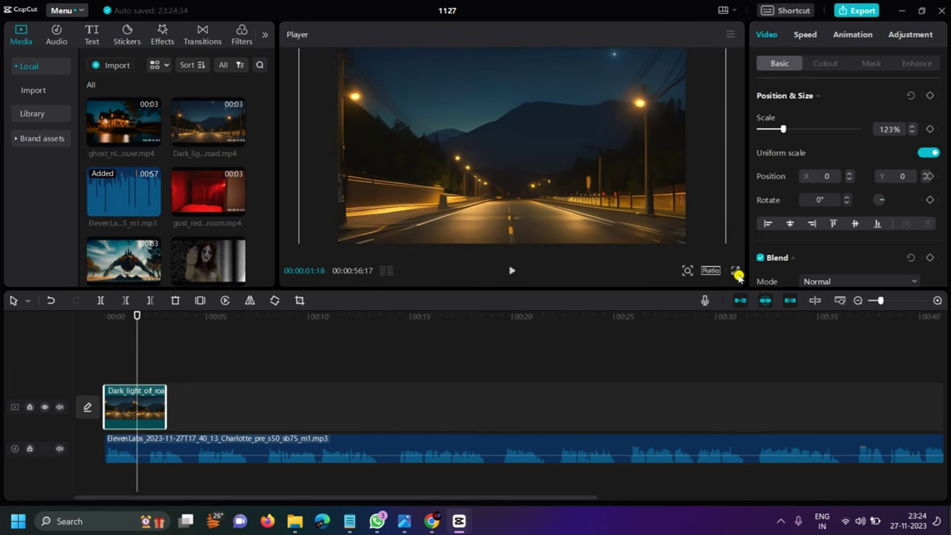
Preview the road clip with the voice-over from the start and trim the clip's end to about 2 seconds
{"action": "left_click", "coordinate": [125, 349]}
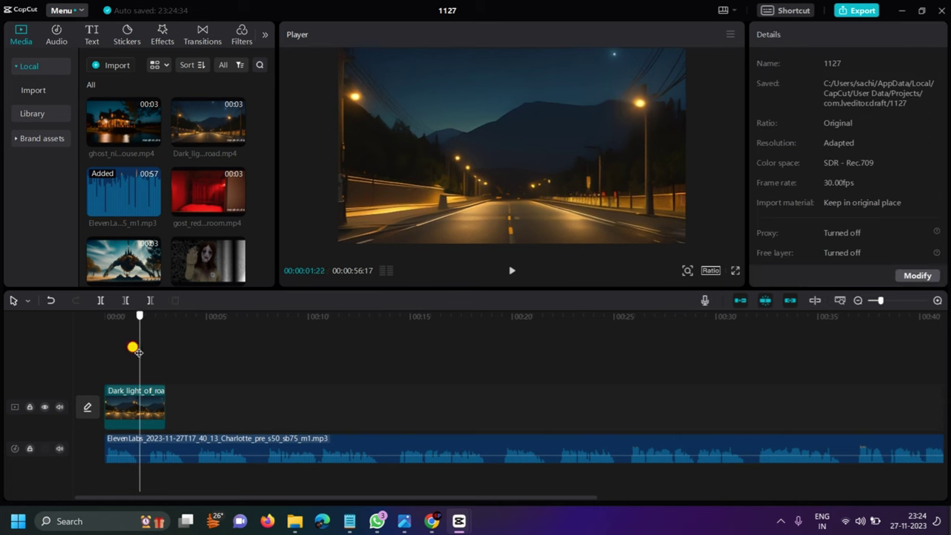
{"action": "left_click", "coordinate": [104, 346]}
{"action": "left_click", "coordinate": [512, 270]}
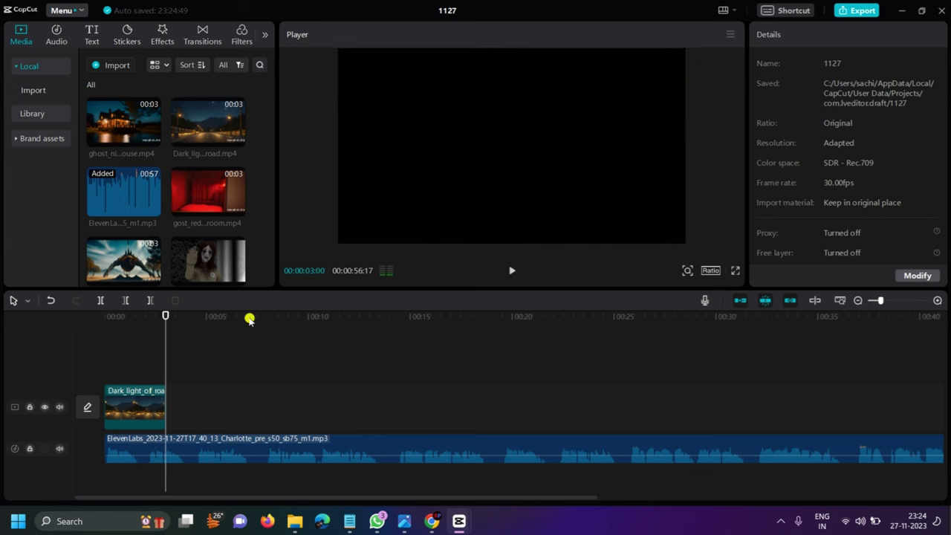
{"action": "left_click", "coordinate": [145, 390]}
{"action": "left_click_drag", "start_coordinate": [164, 405], "coordinate": [139, 405]}
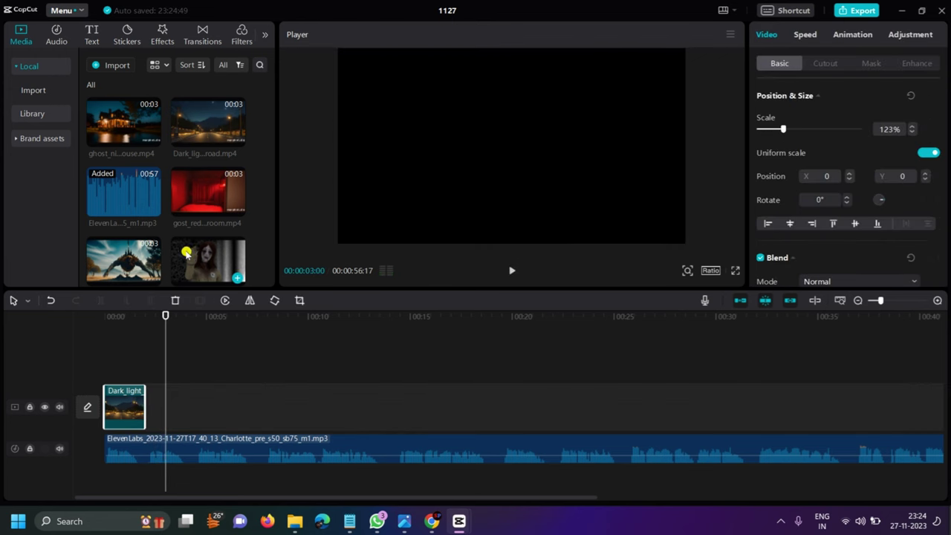
Append the ghost_night_house and night_ghost_house clips after the road clip, enlarging ghost_night_house to push its watermark out of frame
{"action": "left_click_drag", "start_coordinate": [166, 363], "coordinate": [148, 367]}
{"action": "left_click_drag", "start_coordinate": [113, 126], "coordinate": [145, 360]}
{"action": "left_click", "coordinate": [174, 349]}
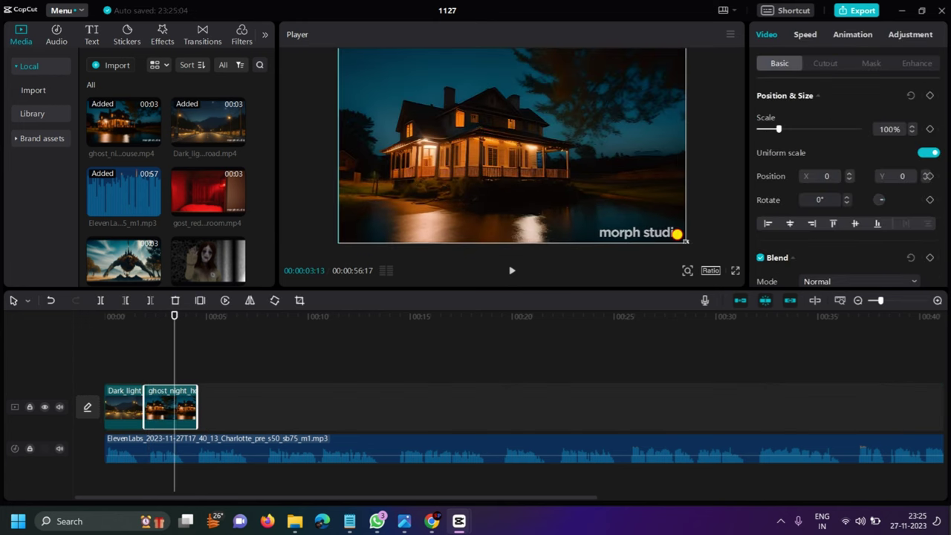
{"action": "left_click_drag", "start_coordinate": [677, 234], "coordinate": [673, 277]}
{"action": "left_click_drag", "start_coordinate": [122, 163], "coordinate": [197, 401]}
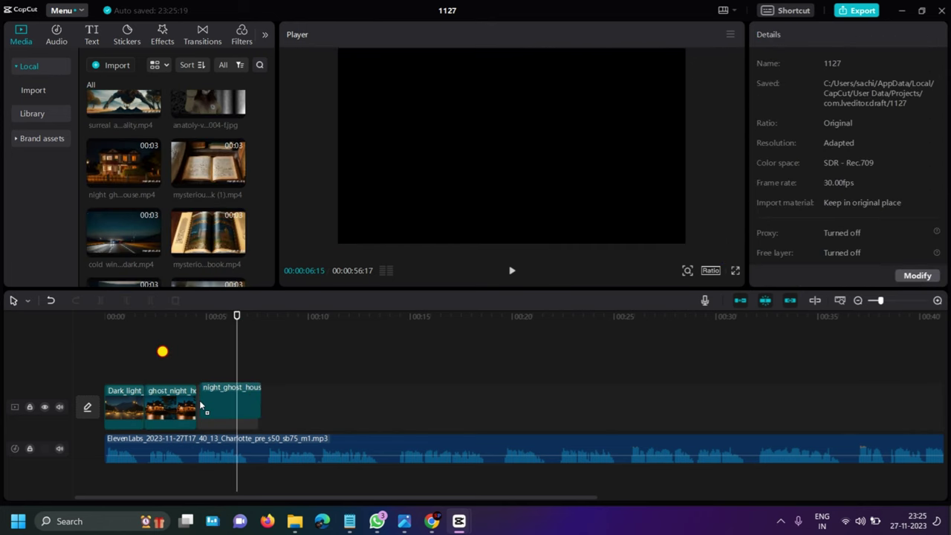
{"action": "left_click_drag", "start_coordinate": [232, 368], "coordinate": [179, 383]}
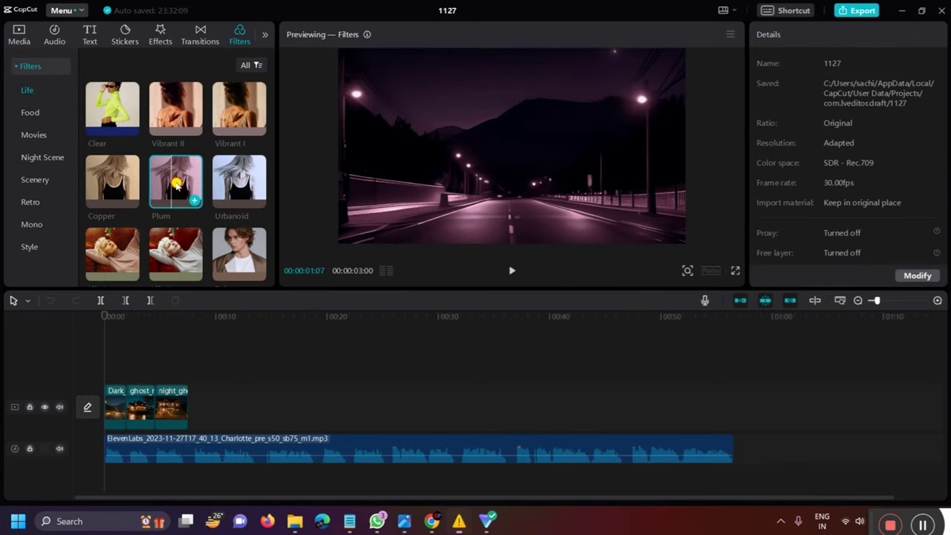
Apply the Plum filter across all three video clips and raise the voice-over clip's volume to 10.1 dB during a preview
{"action": "left_click_drag", "start_coordinate": [176, 184], "coordinate": [188, 367]}
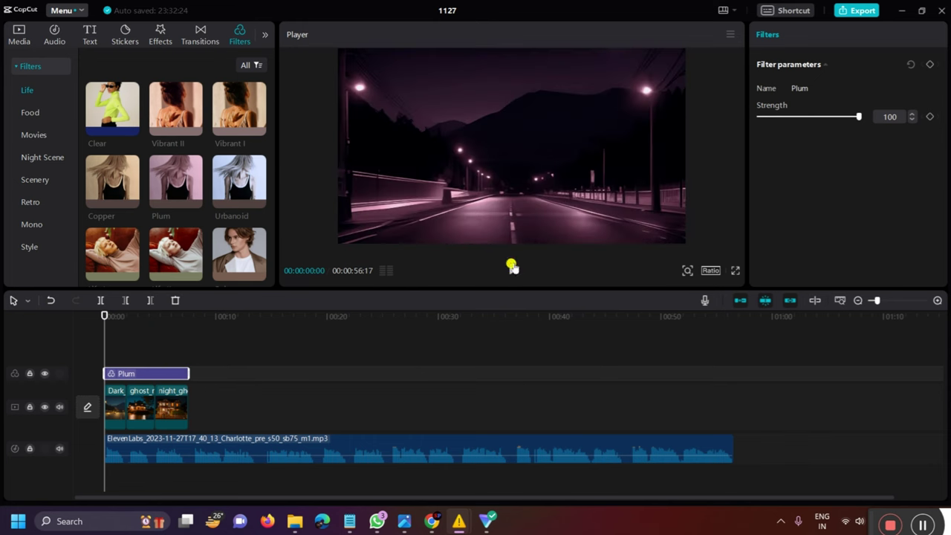
{"action": "left_click", "coordinate": [512, 269]}
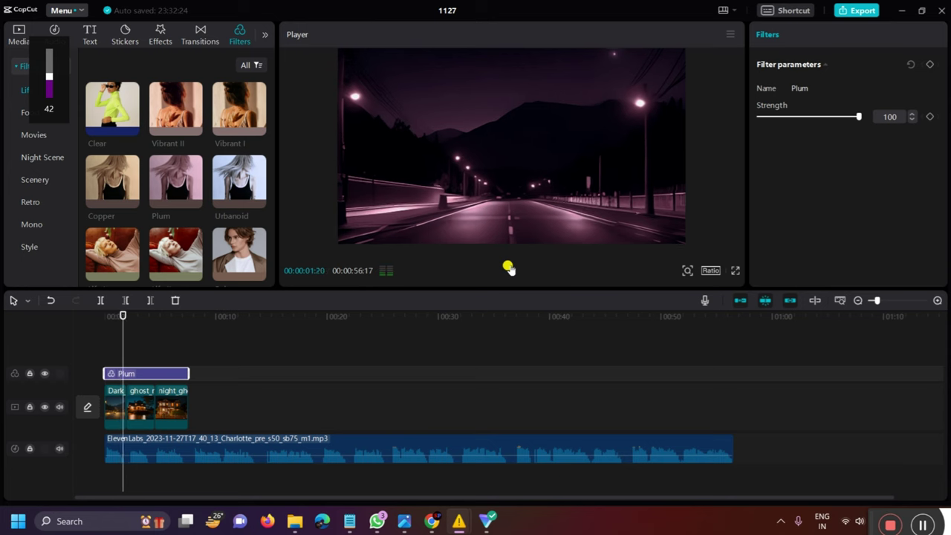
{"action": "left_click", "coordinate": [415, 448]}
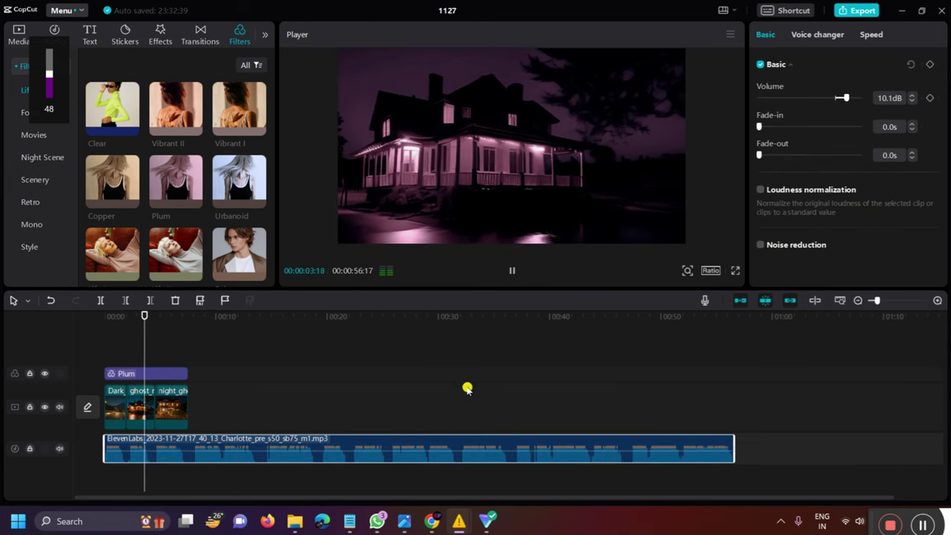
{"action": "key", "text": "XF86AudioRaiseVolume"}
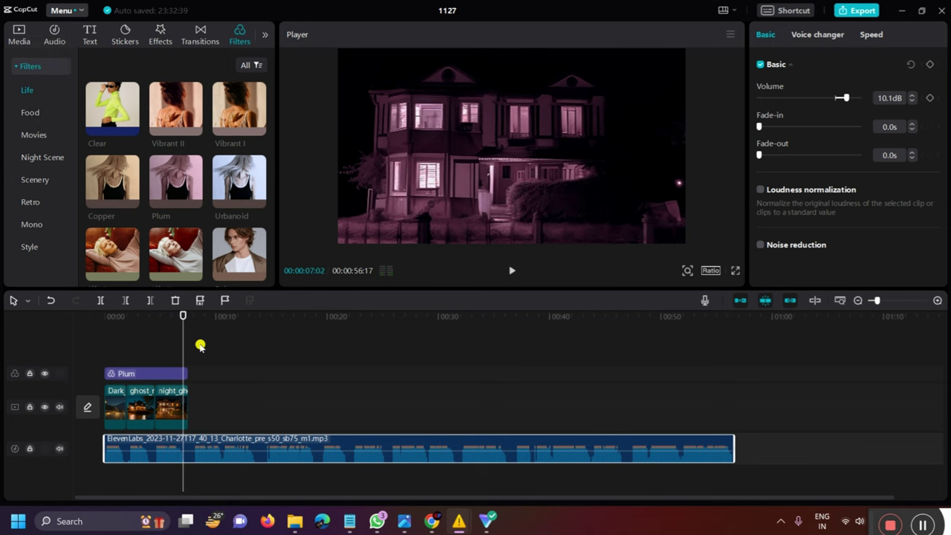
Search the music library for horror, audition the results, and place the 1-minute Tema Horror 2 track below the voice-over from the start
{"action": "left_click", "coordinate": [89, 358]}
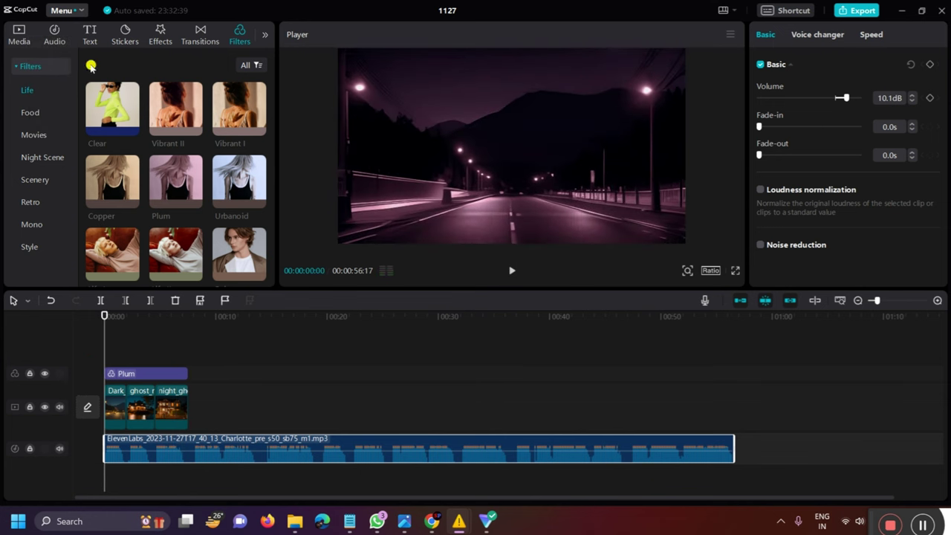
{"action": "left_click", "coordinate": [55, 35]}
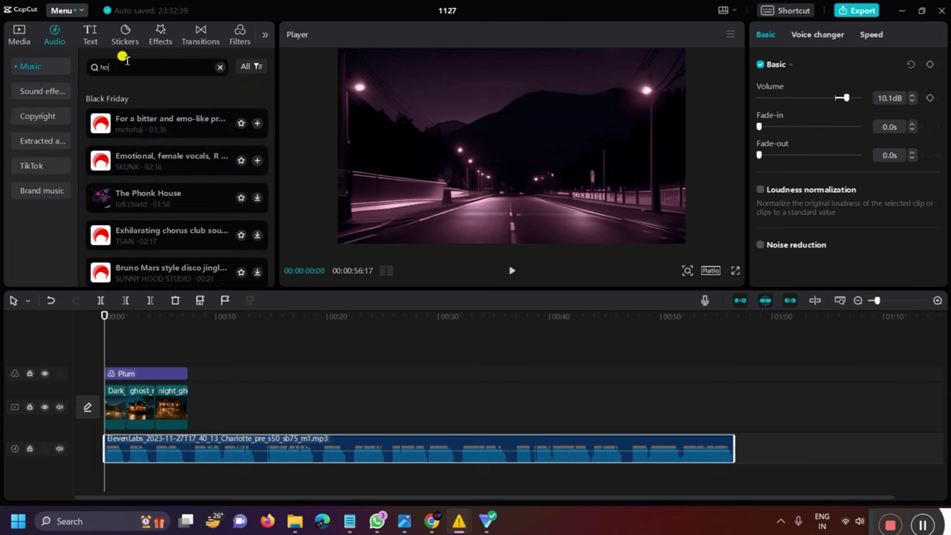
{"action": "left_click", "coordinate": [126, 61]}
{"action": "type", "text": "horror"}
{"action": "key", "text": "Return"}
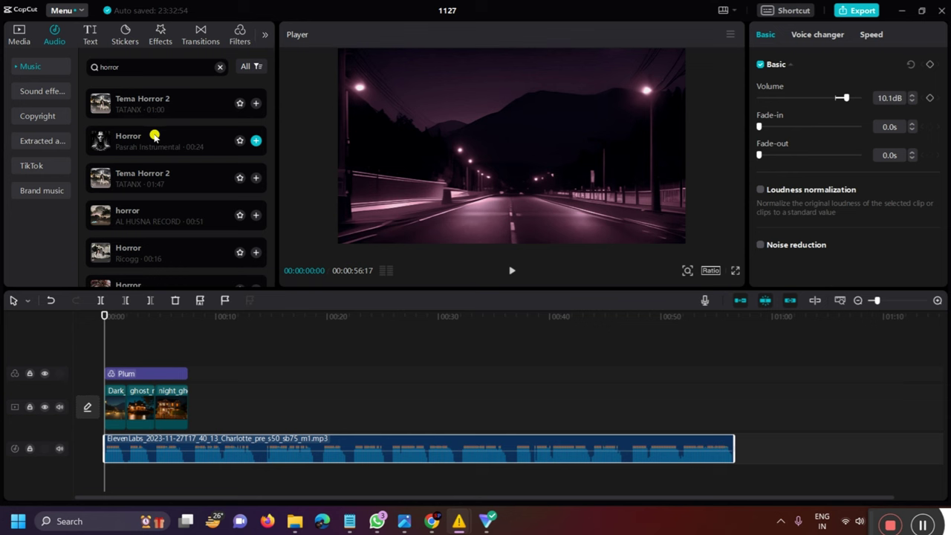
{"action": "left_click", "coordinate": [155, 138]}
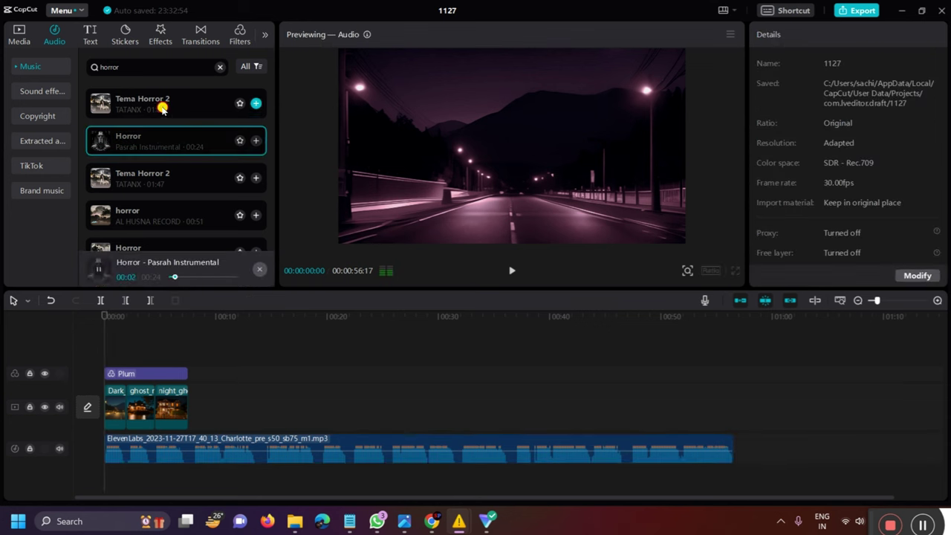
{"action": "left_click", "coordinate": [162, 108]}
{"action": "left_click_drag", "start_coordinate": [156, 109], "coordinate": [127, 457]}
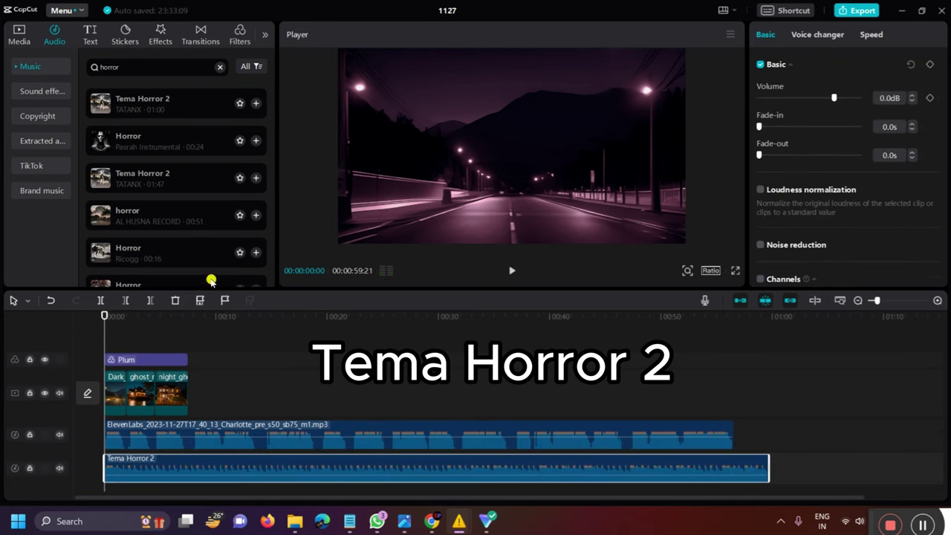
Lower the Tema Horror 2 music to -11.6 dB and preview the mix over the three opening clips
{"action": "left_click_drag", "start_coordinate": [152, 444], "coordinate": [161, 455]}
{"action": "left_click", "coordinate": [507, 273]}
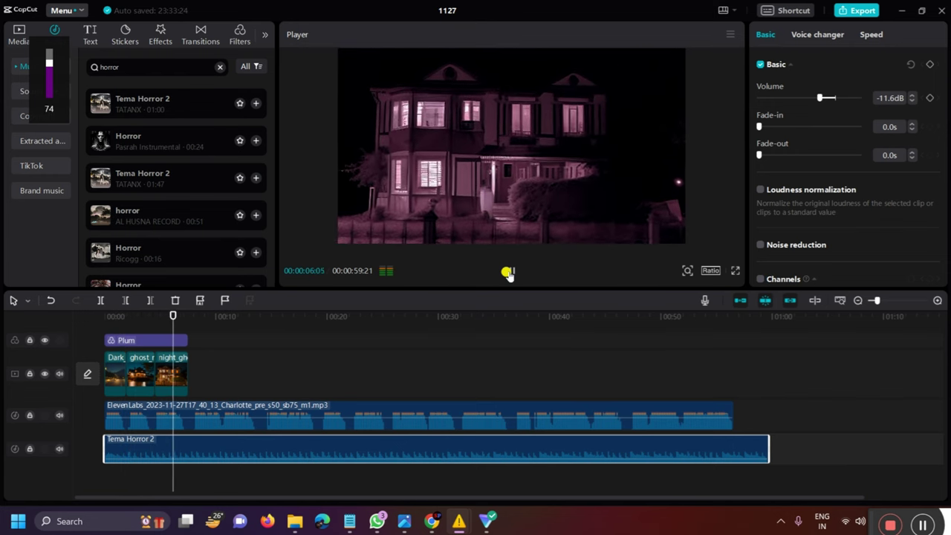
{"action": "left_click", "coordinate": [507, 273]}
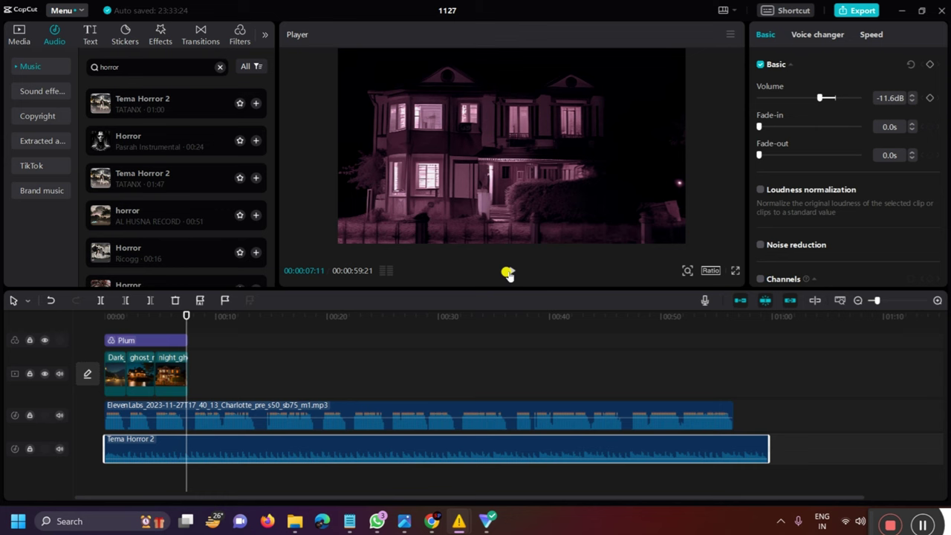
Replace the last room clip with the curtained room video, keeping the original video effect, and preview the room and ghost photo sequence
{"action": "left_click", "coordinate": [19, 35]}
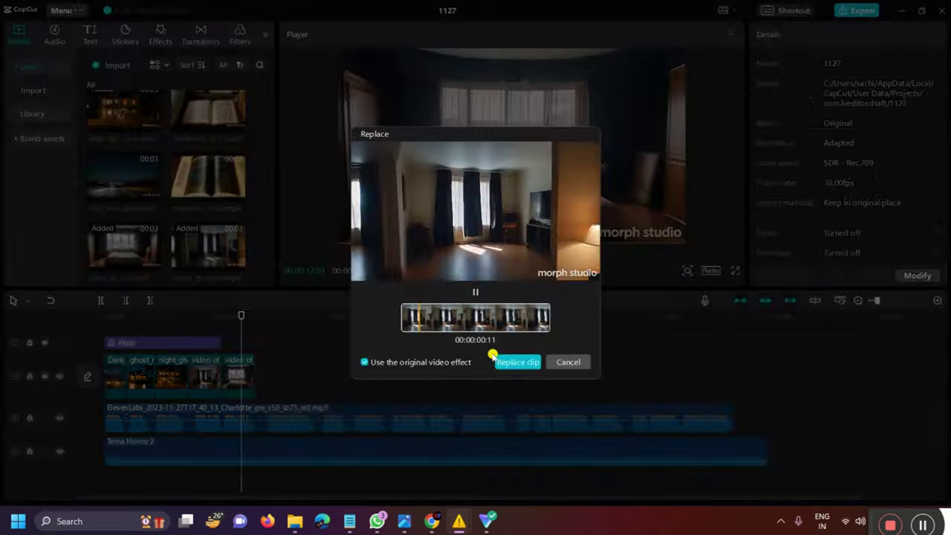
{"action": "left_click", "coordinate": [509, 361]}
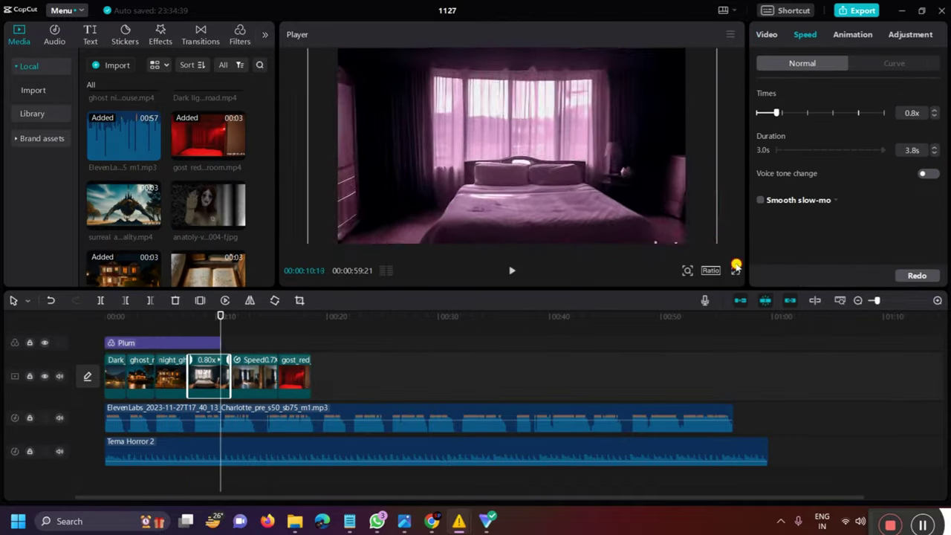
{"action": "left_click", "coordinate": [505, 270]}
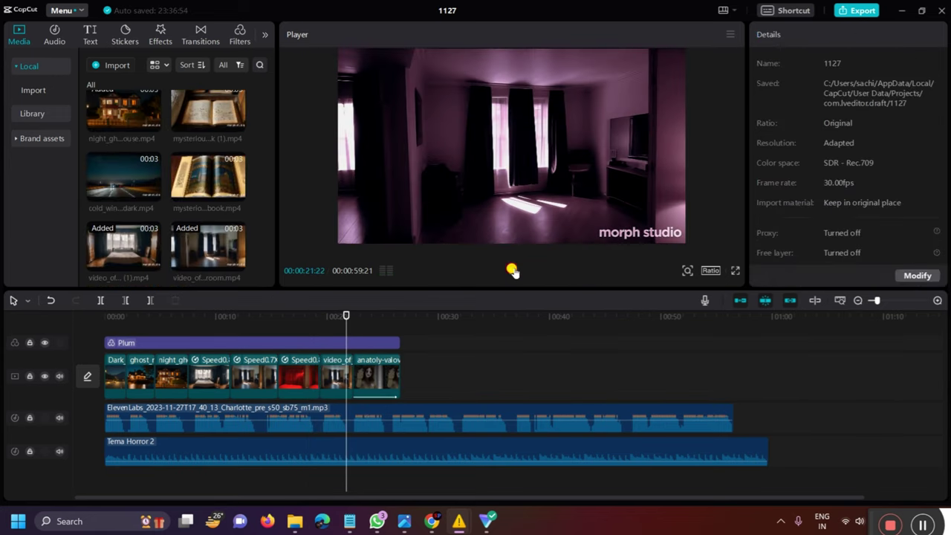
{"action": "left_click", "coordinate": [512, 270]}
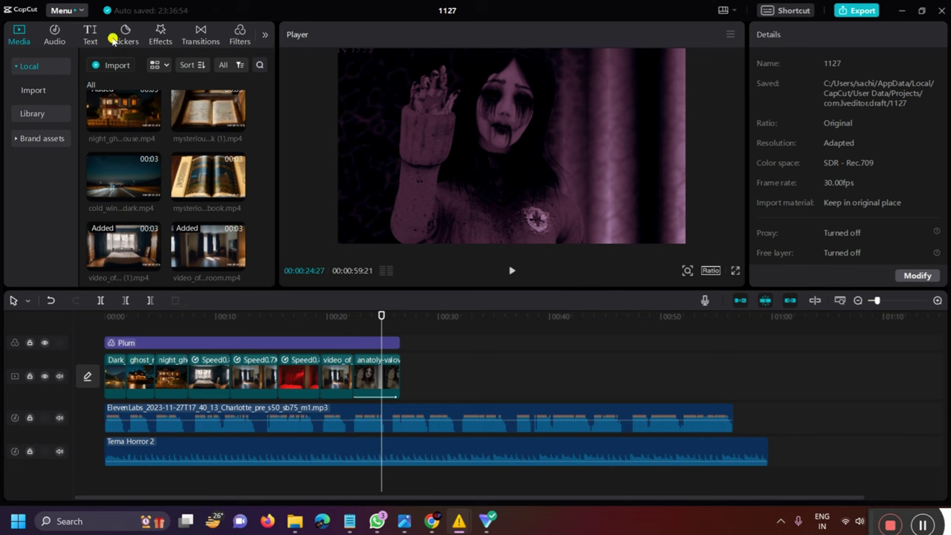
Audition the 24-second Horror track by Pasrah Instrumental and place it on its own audio track beneath the anatoly-valov ghost photo
{"action": "left_click", "coordinate": [55, 42]}
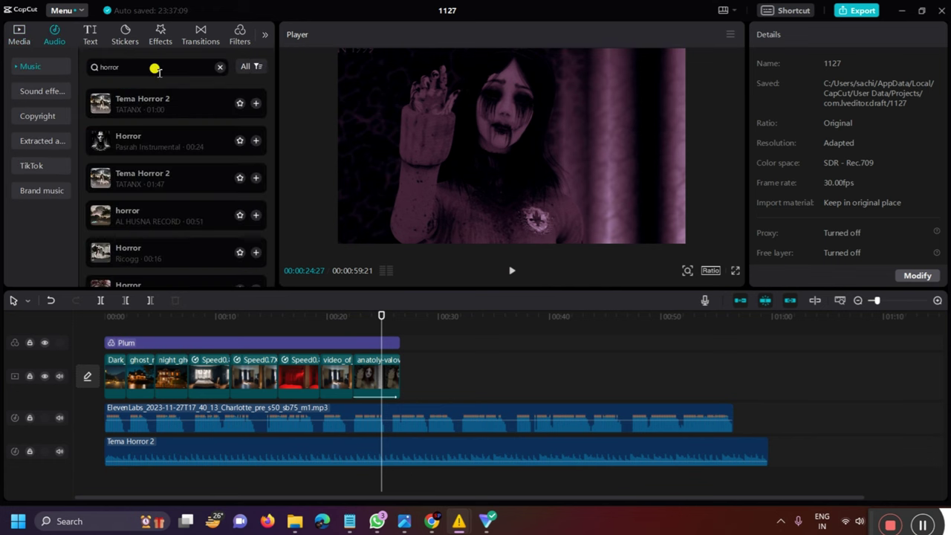
{"action": "left_click", "coordinate": [166, 145]}
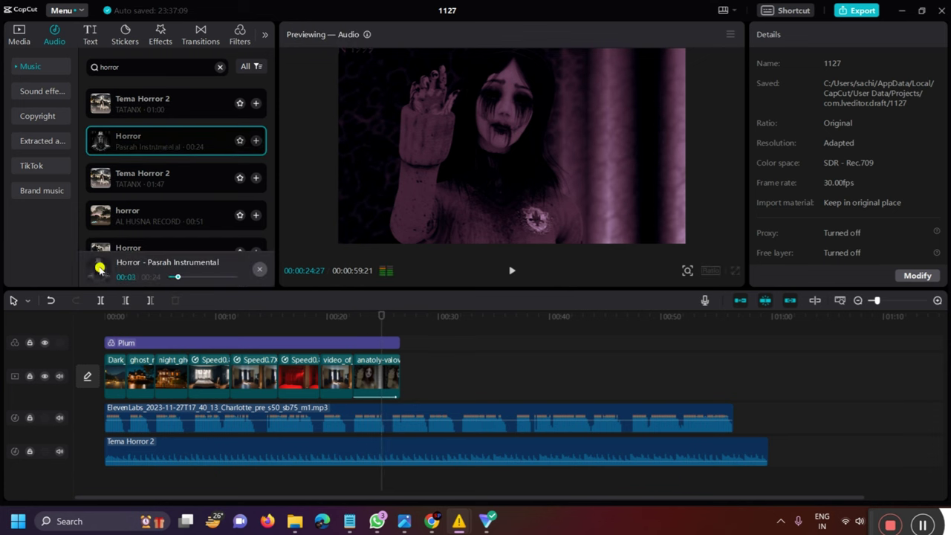
{"action": "left_click_drag", "start_coordinate": [136, 141], "coordinate": [362, 401]}
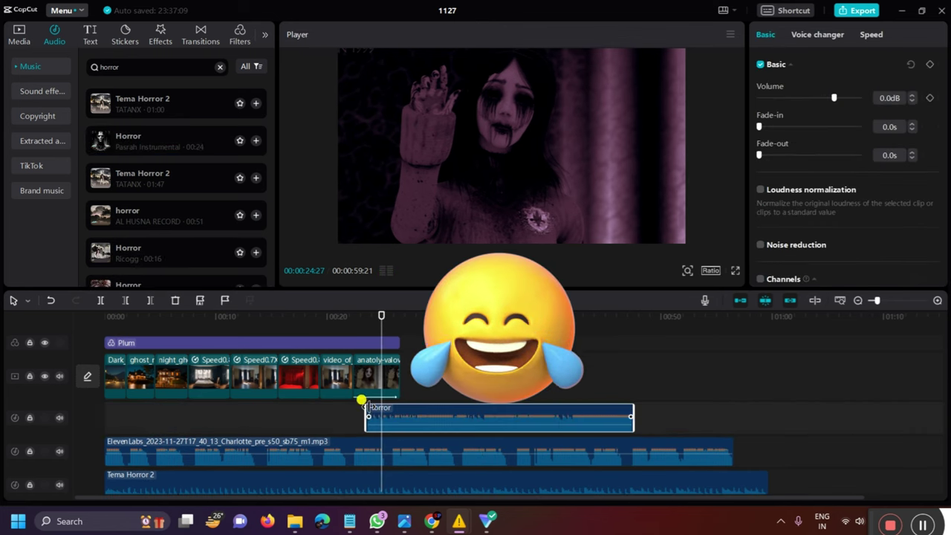
{"action": "left_click", "coordinate": [347, 318]}
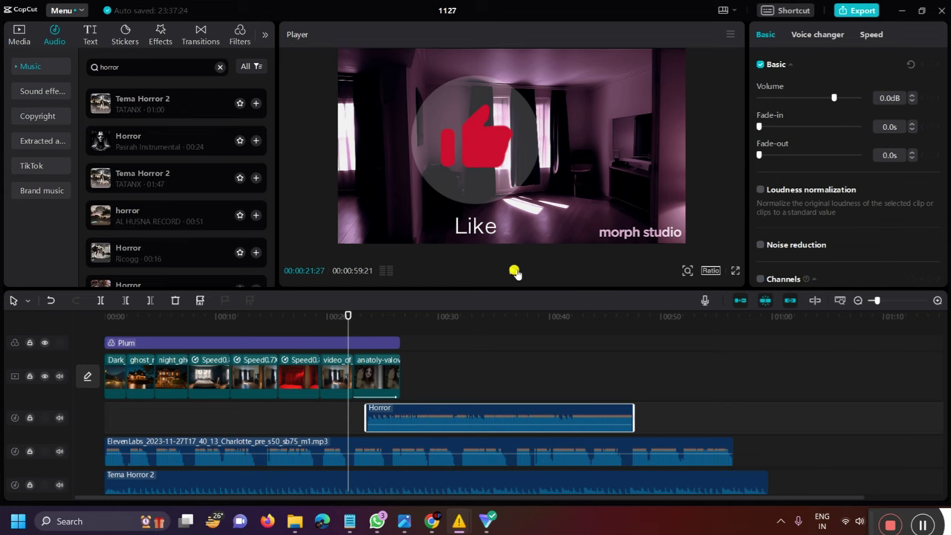
{"action": "key", "text": "ctrl+z"}
{"action": "left_click", "coordinate": [369, 321]}
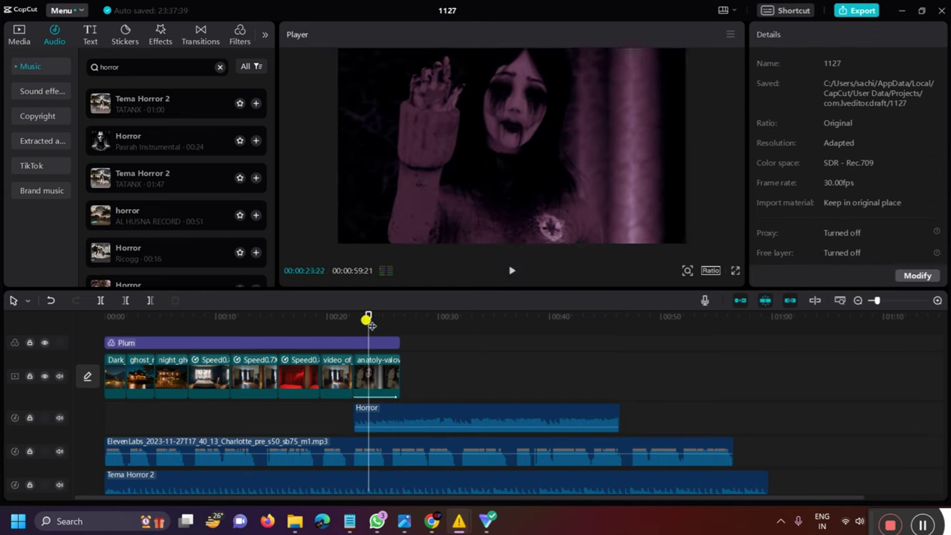
Preview the ghost photo with the Horror music and shorten the music to the ghost section
{"action": "left_click", "coordinate": [511, 270]}
{"action": "left_click", "coordinate": [511, 271]}
{"action": "left_click_drag", "start_coordinate": [467, 409], "coordinate": [382, 415]}
{"action": "left_click", "coordinate": [511, 270]}
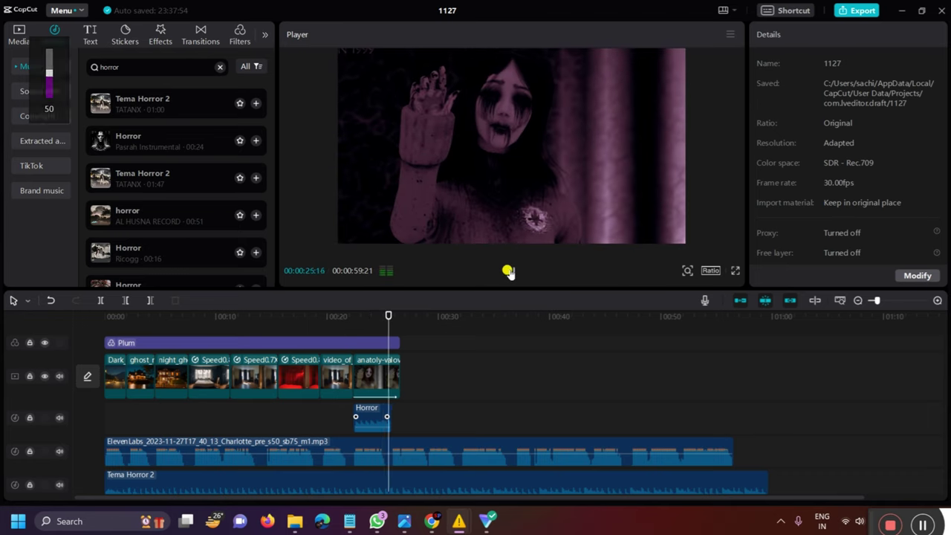
{"action": "left_click", "coordinate": [508, 272]}
Split the Horror music at the end of the ghost photo, lower the second part to about -18.3 dB, and preview it
{"action": "left_click", "coordinate": [388, 408]}
{"action": "left_click", "coordinate": [100, 300]}
{"action": "left_click", "coordinate": [405, 419]}
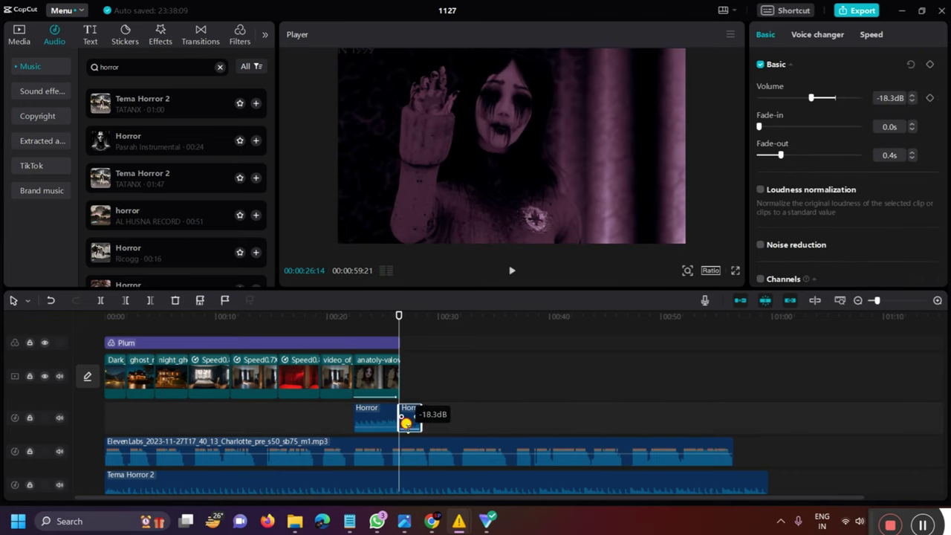
{"action": "left_click_drag", "start_coordinate": [404, 422], "coordinate": [405, 419]}
{"action": "left_click", "coordinate": [512, 271]}
{"action": "left_click", "coordinate": [511, 270]}
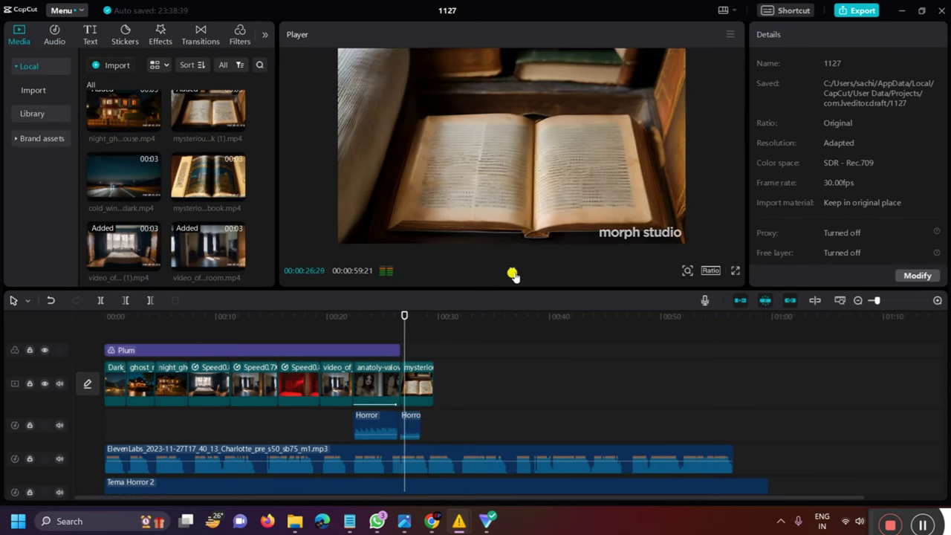
Extend the Plum filter over the first mysterious book clip and append the second mysterious book clip
{"action": "left_click_drag", "start_coordinate": [399, 343], "coordinate": [433, 342]}
{"action": "left_click", "coordinate": [431, 314]}
{"action": "left_click", "coordinate": [440, 392]}
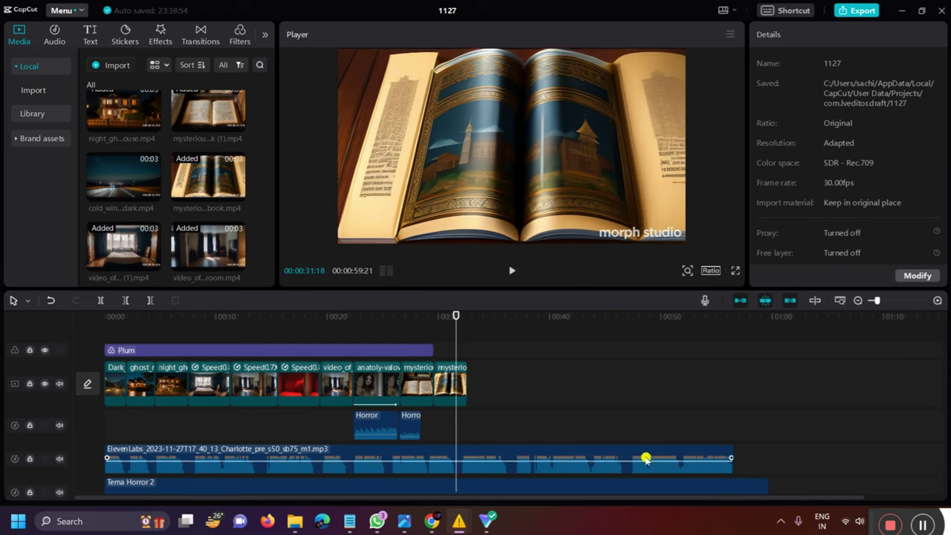
Cut the last book clip, voice-over and Tema Horror 2 music off at 00:00:31:18 and extend the Plum filter to that point
{"action": "left_click", "coordinate": [646, 454], "text": "ctrl"}
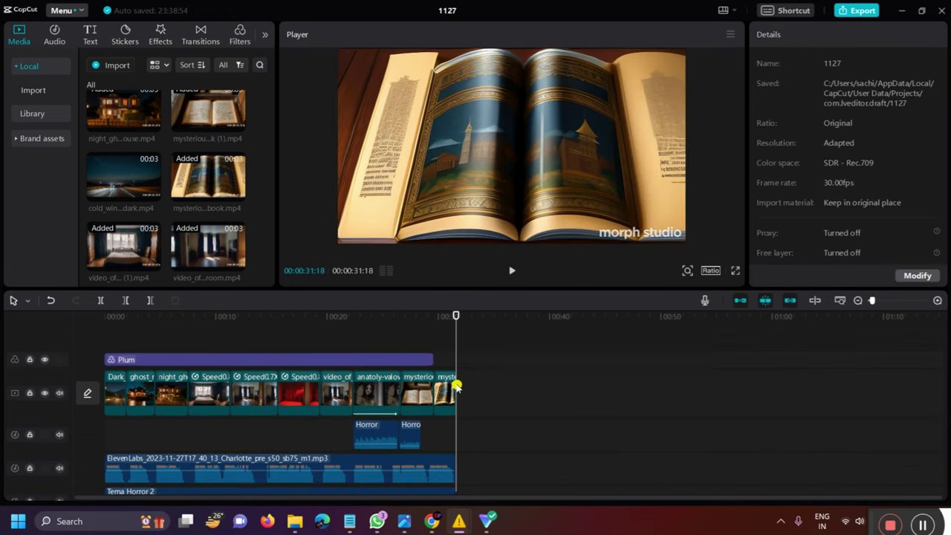
{"action": "left_click_drag", "start_coordinate": [434, 358], "coordinate": [455, 358]}
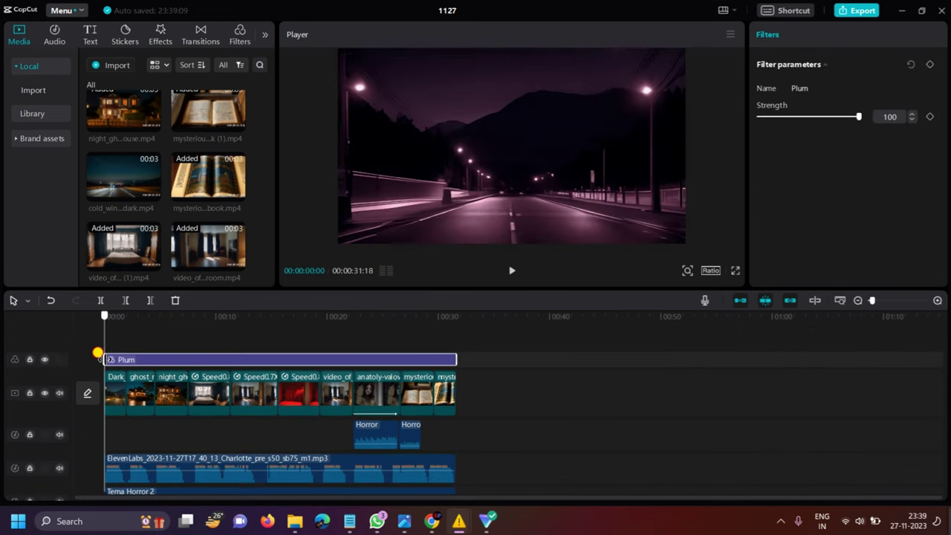
Check the volume settings of the Tema Horror 2 music, the voice-over and the two Horror music segments
{"action": "scroll", "coordinate": [289, 460], "scroll_direction": "down", "scroll_amount": 1}
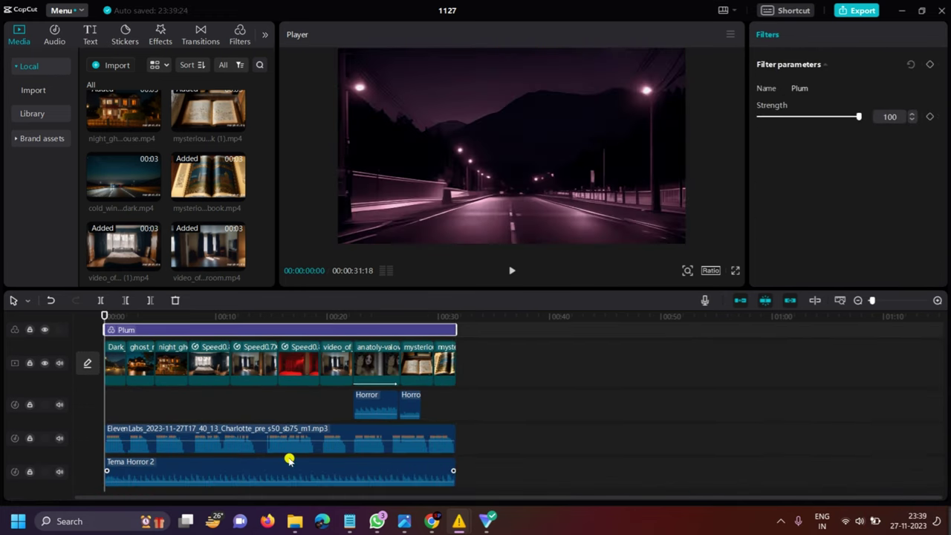
{"action": "left_click", "coordinate": [289, 460]}
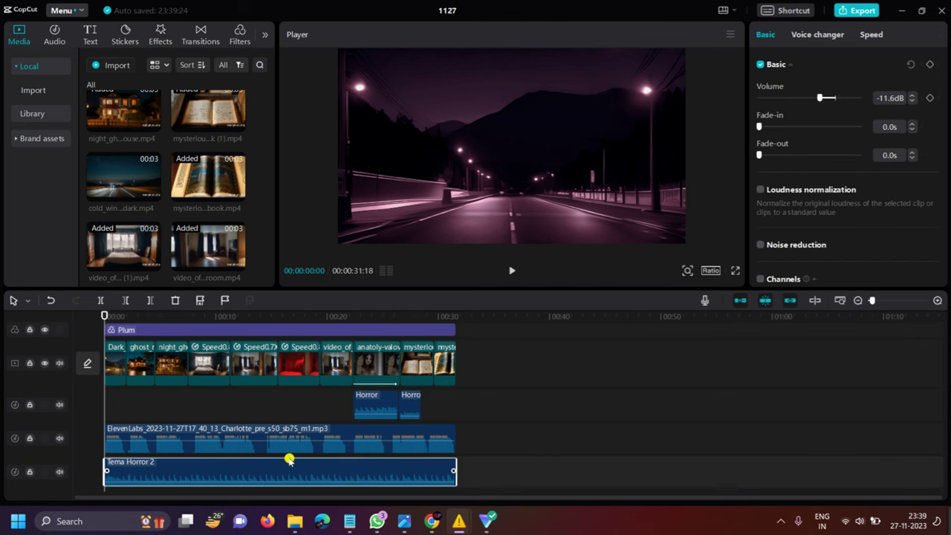
{"action": "left_click_drag", "start_coordinate": [285, 438], "coordinate": [285, 435]}
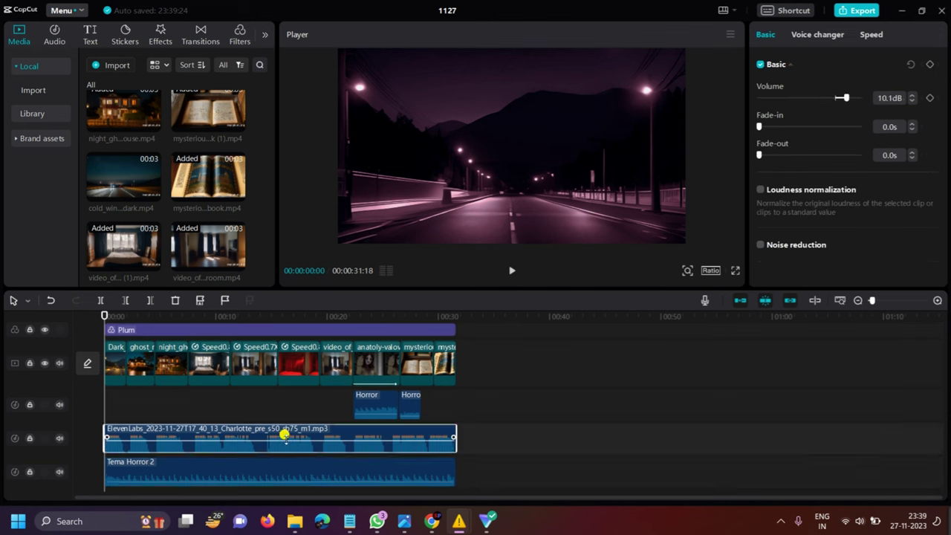
{"action": "left_click", "coordinate": [375, 403]}
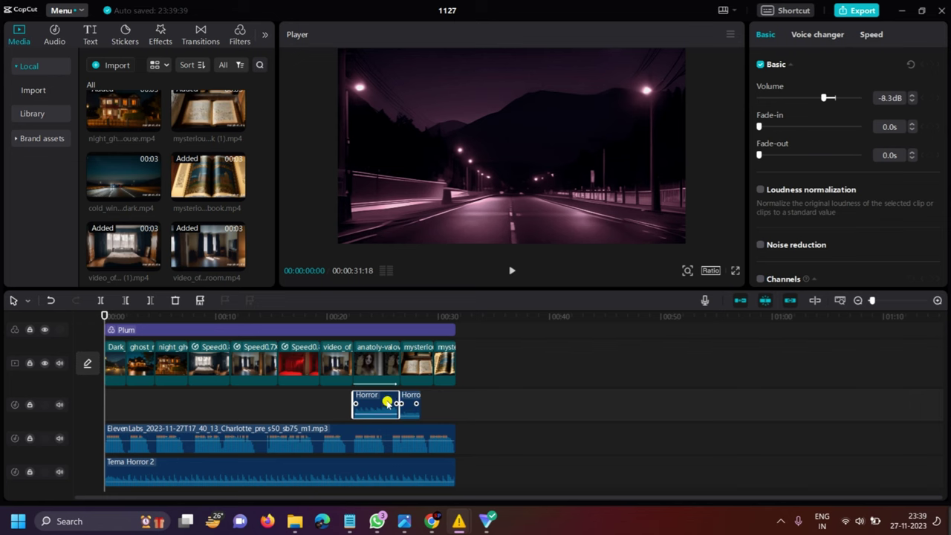
{"action": "left_click", "coordinate": [407, 405]}
{"action": "left_click", "coordinate": [453, 388]}
{"action": "key", "text": "ctrl+a"}
{"action": "key", "text": "Escape"}
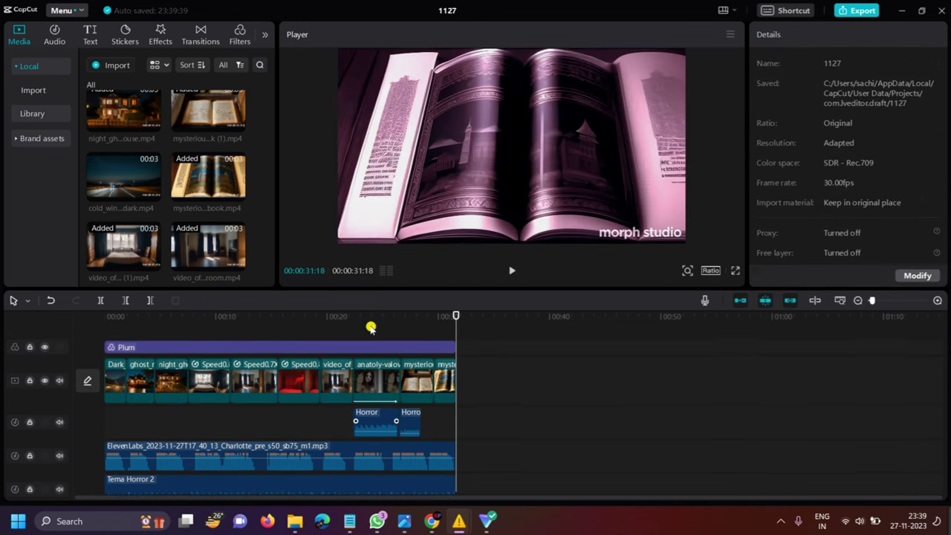
Inspect the entrance animation applied to the ghost photo, play it, and return to the start of the video
{"action": "left_click", "coordinate": [370, 313]}
{"action": "left_click", "coordinate": [810, 35]}
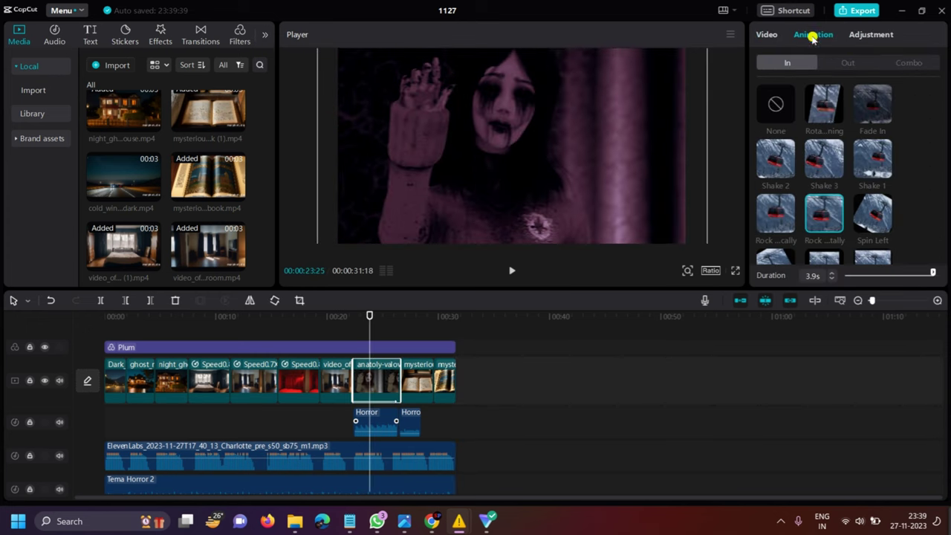
{"action": "left_click", "coordinate": [511, 270]}
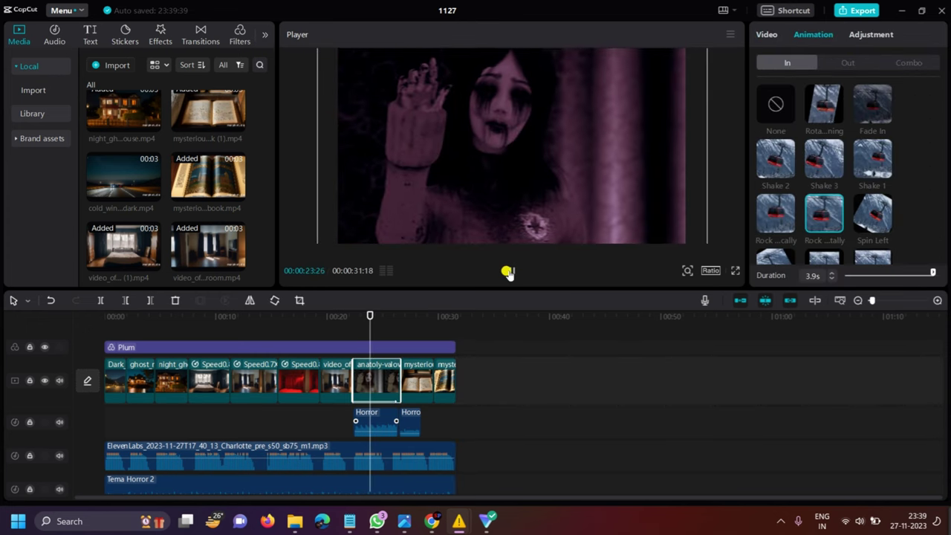
{"action": "key", "text": "Home"}
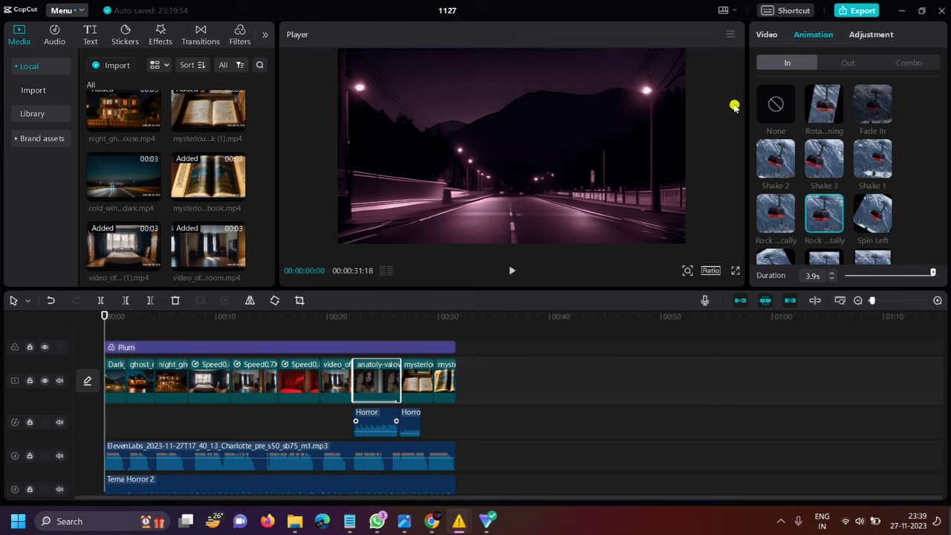